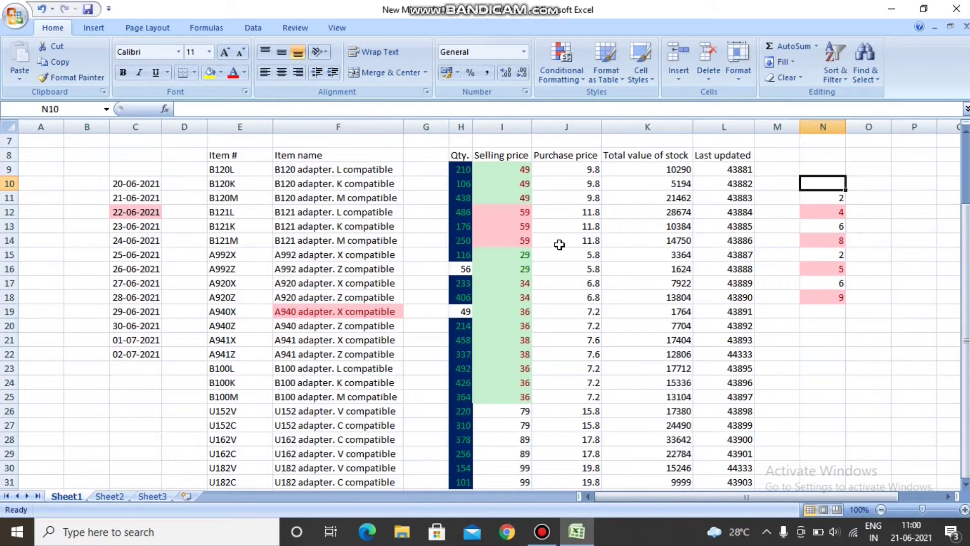
Strip the green and red fills from the Selling price cells I9 downward with Clear Formats
click(560, 78)
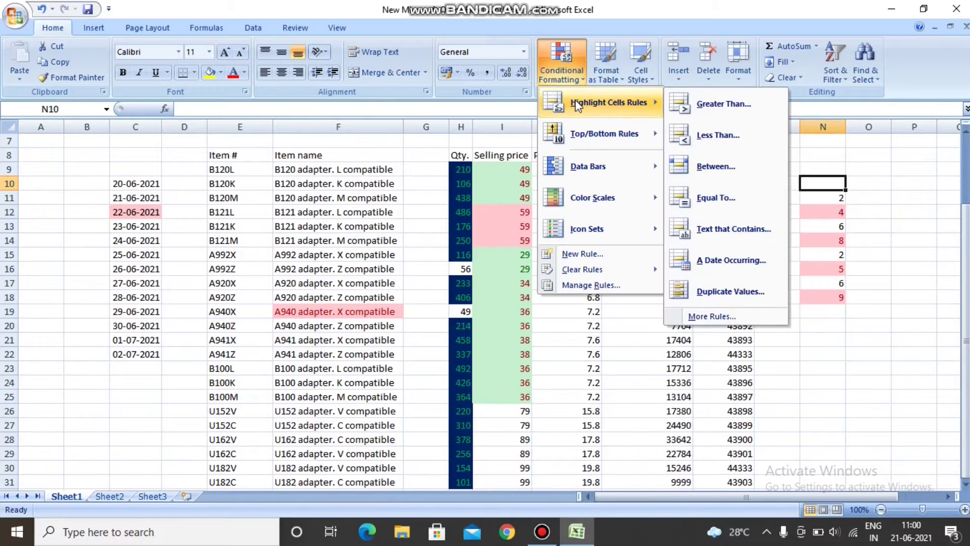
mouse_move(603, 134)
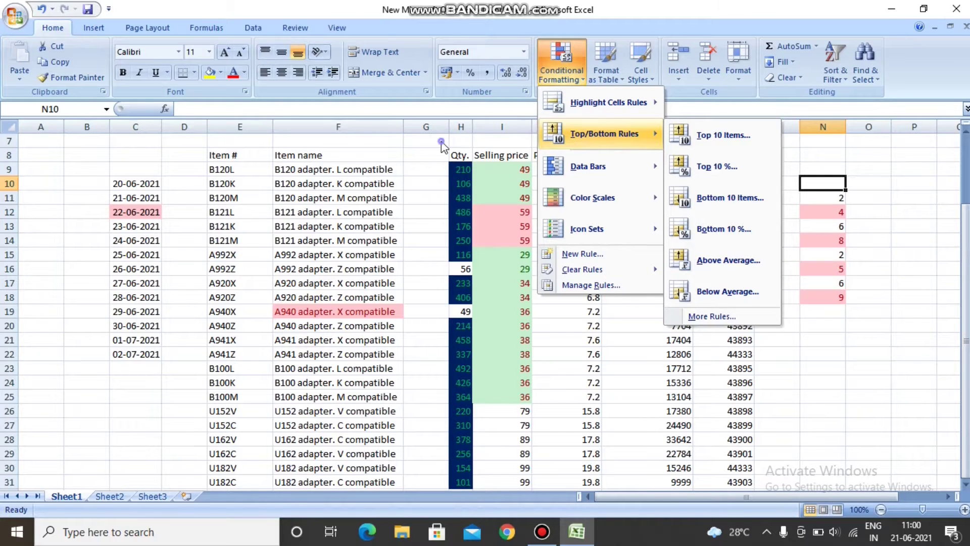
click(500, 164)
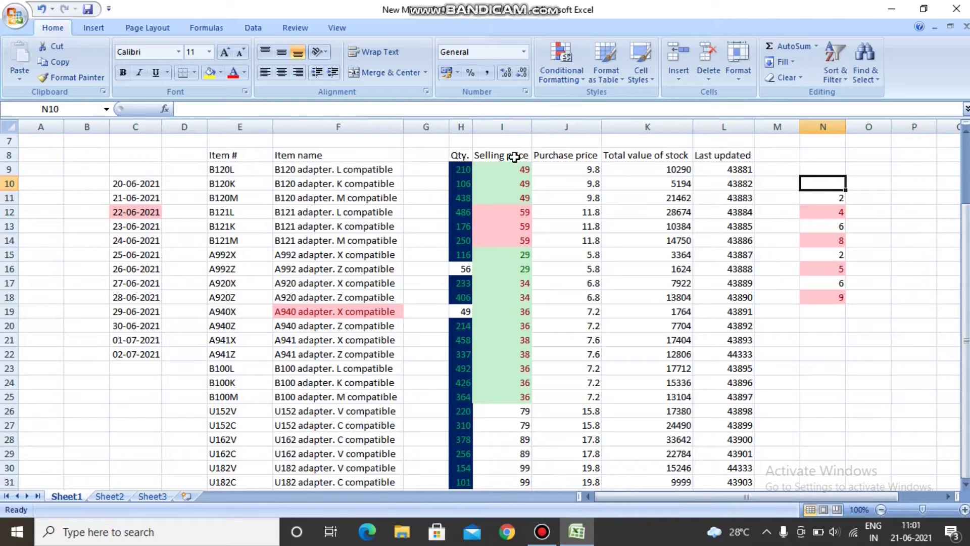
drag(508, 167, 507, 483)
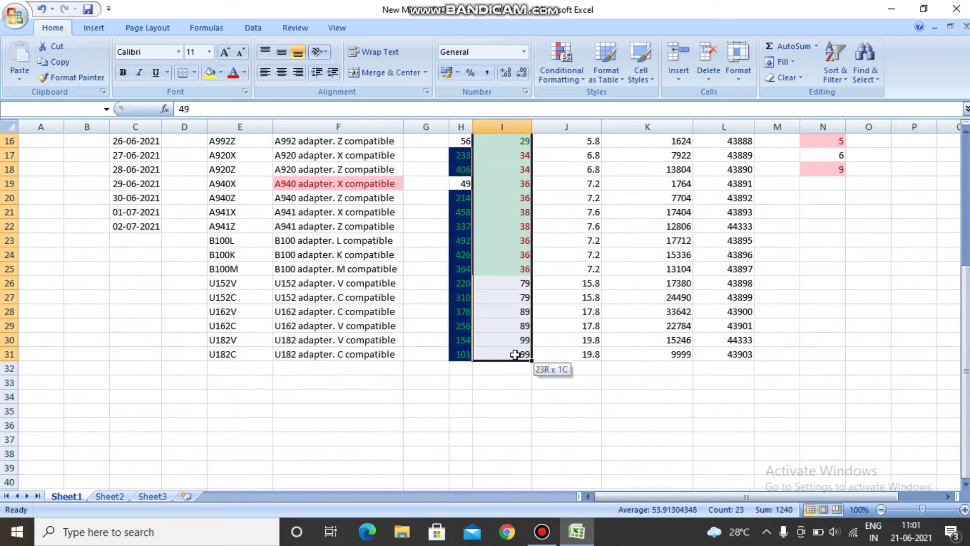
drag(507, 483, 516, 354)
scroll(552, 320, up, 5)
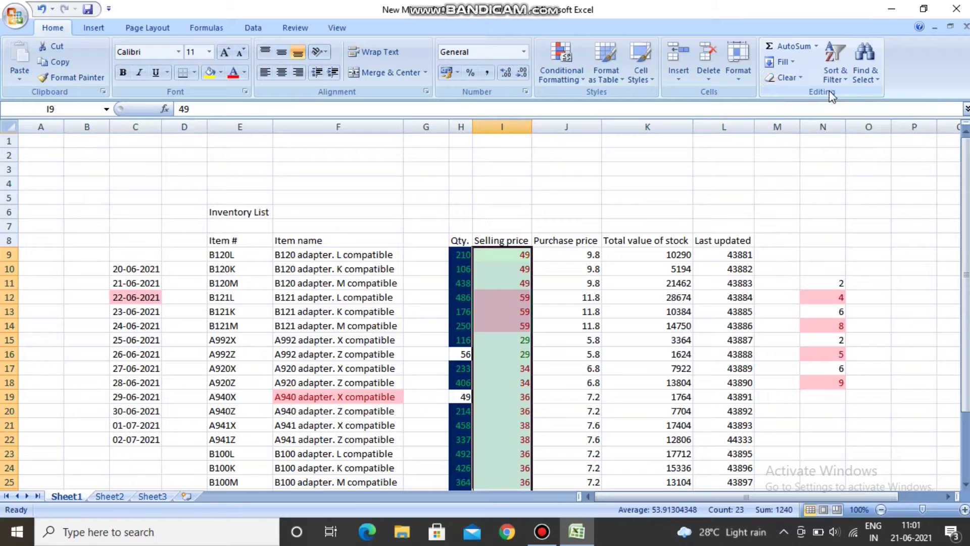
click(788, 82)
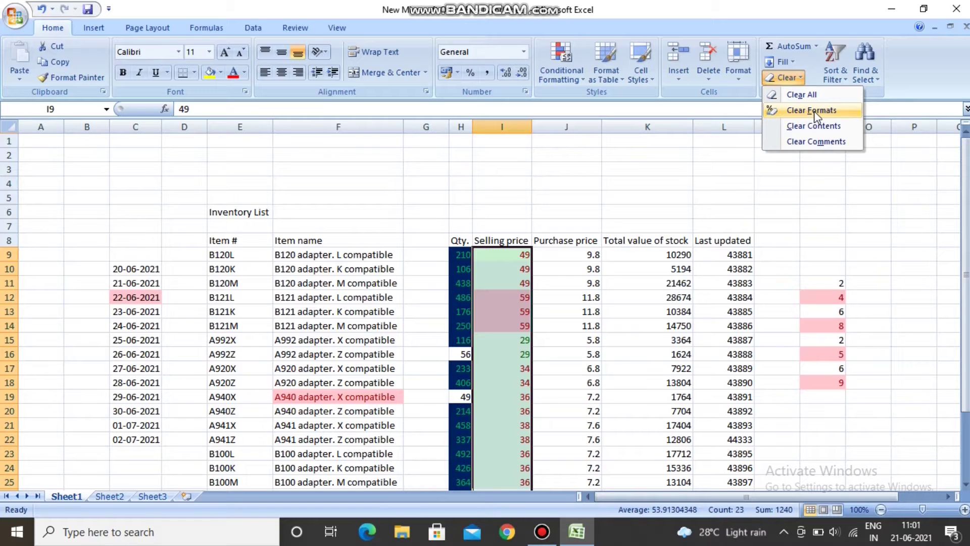
click(814, 111)
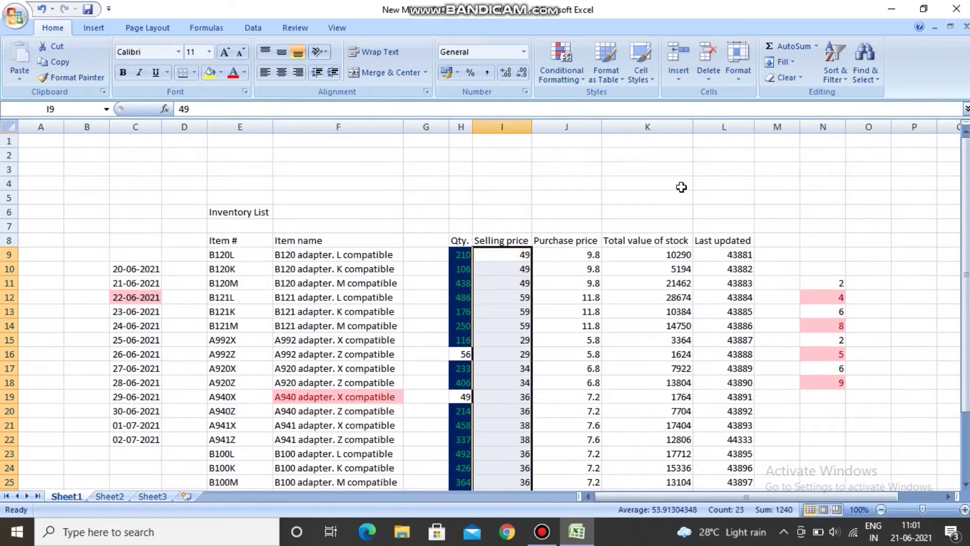
click(527, 269)
Select the Selling price values I9 to I31
scroll(529, 280, down, 3)
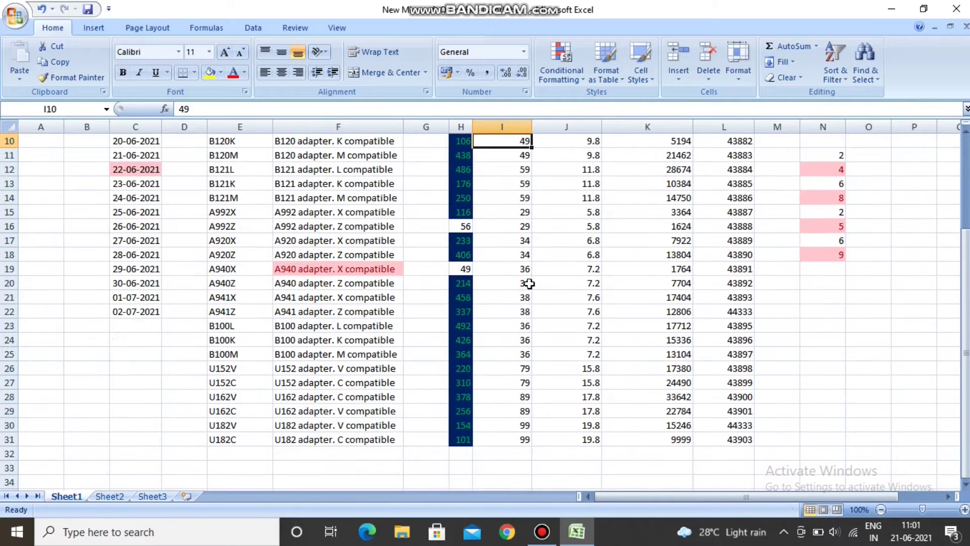
scroll(524, 281, up, 3)
drag(527, 254, 524, 485)
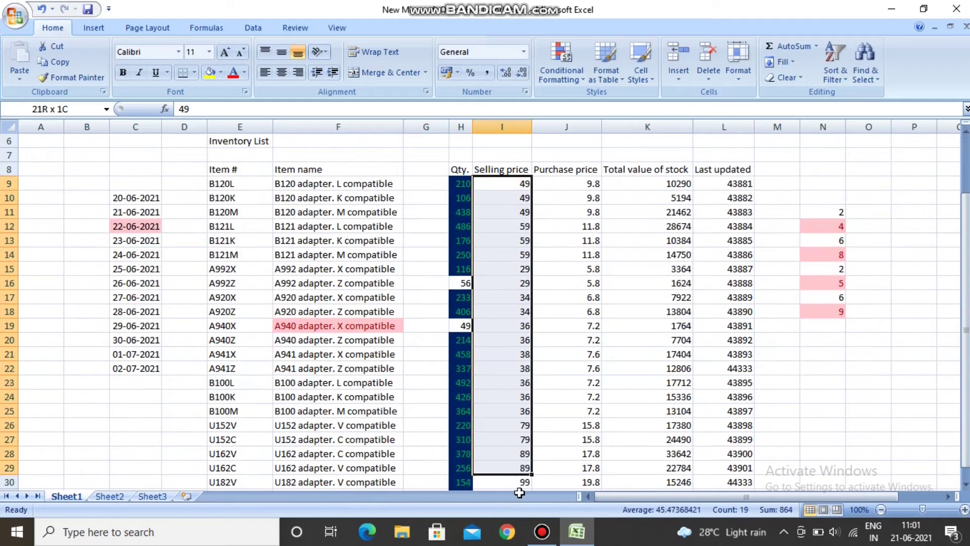
drag(334, 185, 364, 413)
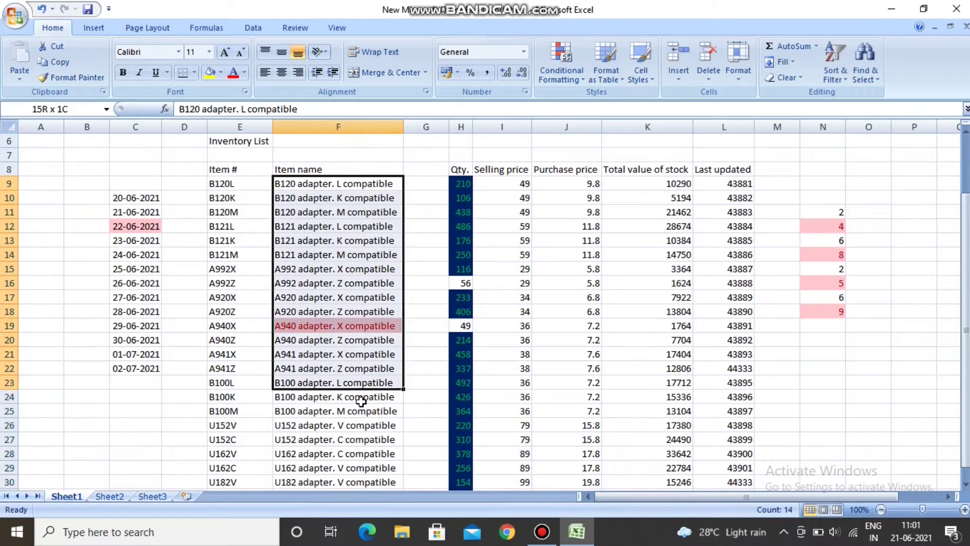
click(541, 246)
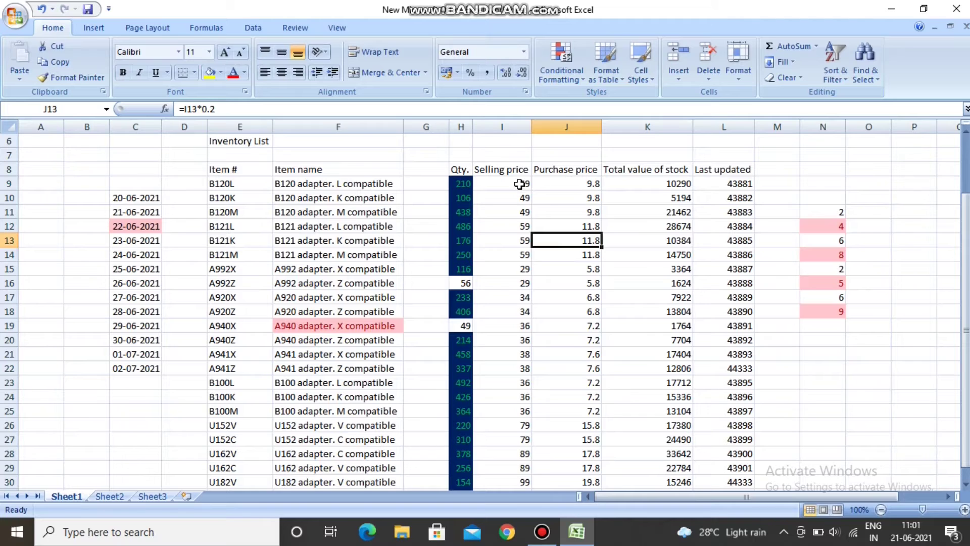
drag(511, 183, 527, 495)
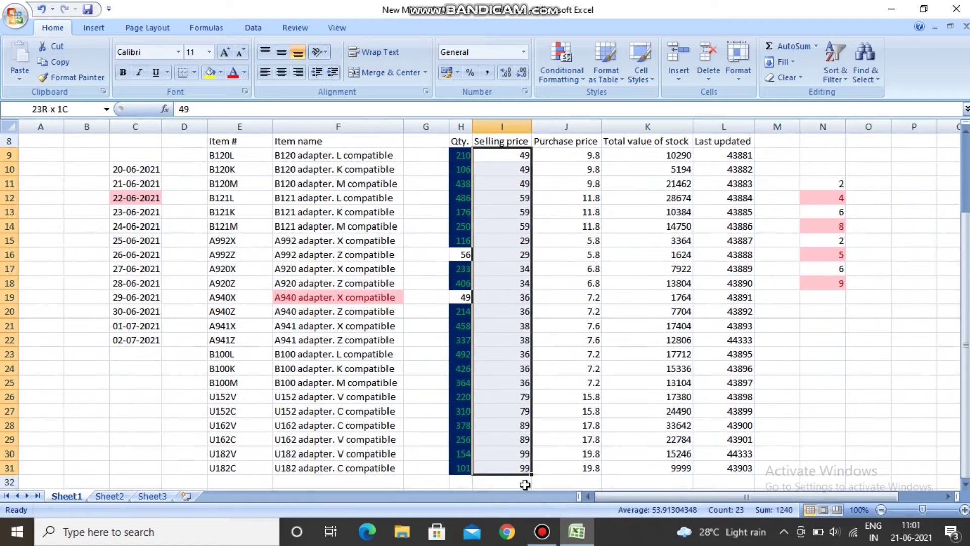
scroll(558, 217, up, 2)
Add a Top 10 Items rule set to 5 with a custom gold fill
click(571, 80)
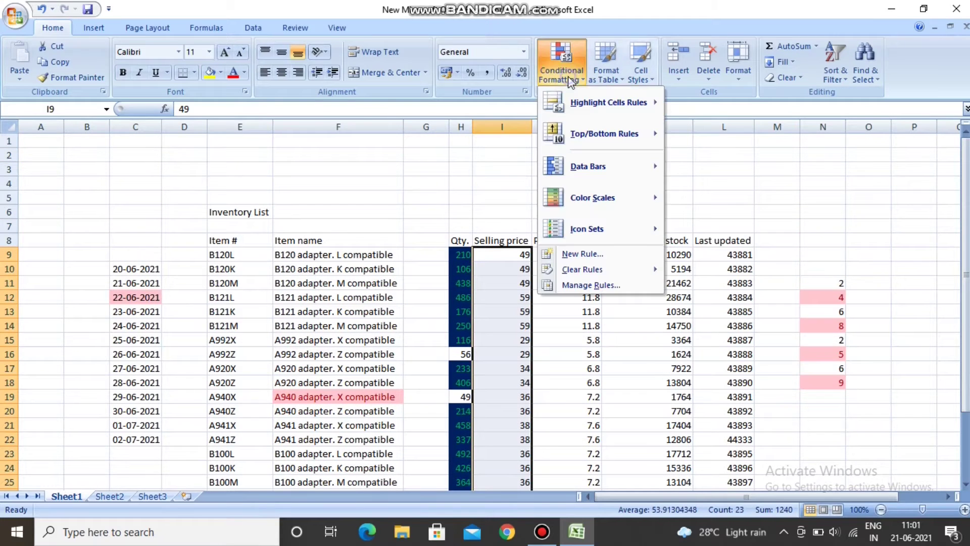
mouse_move(604, 134)
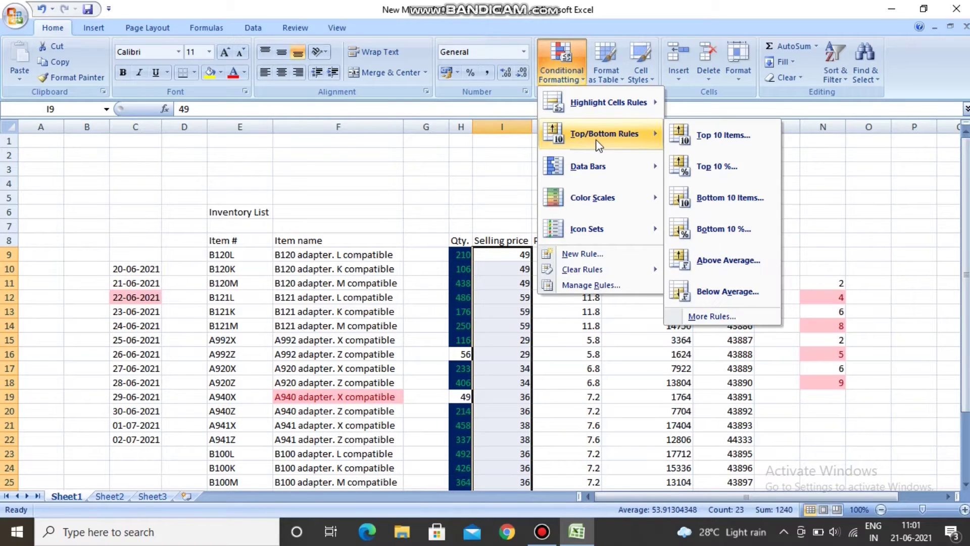
click(763, 138)
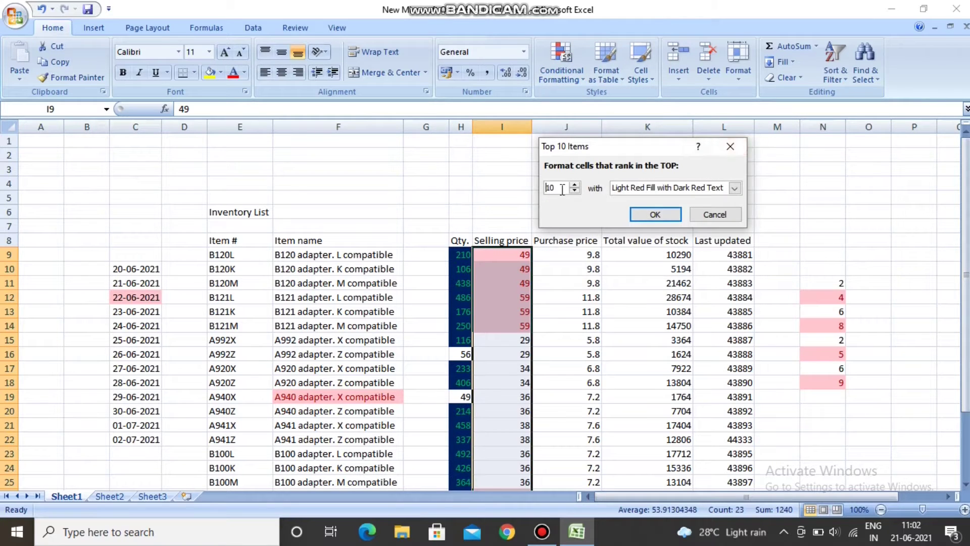
key(BackSpace)
key(BackSpace)
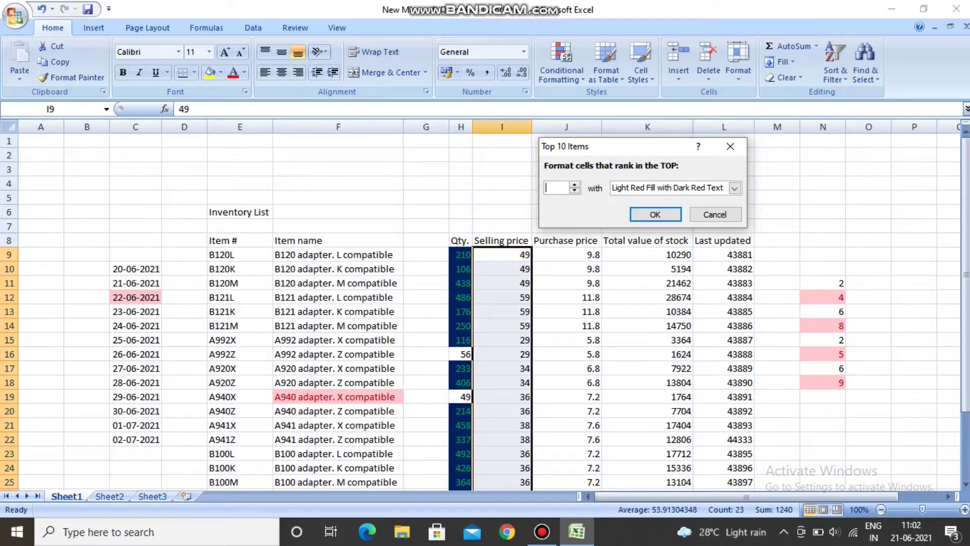
text(5)
scroll(507, 299, down, 4)
scroll(507, 313, up, 3)
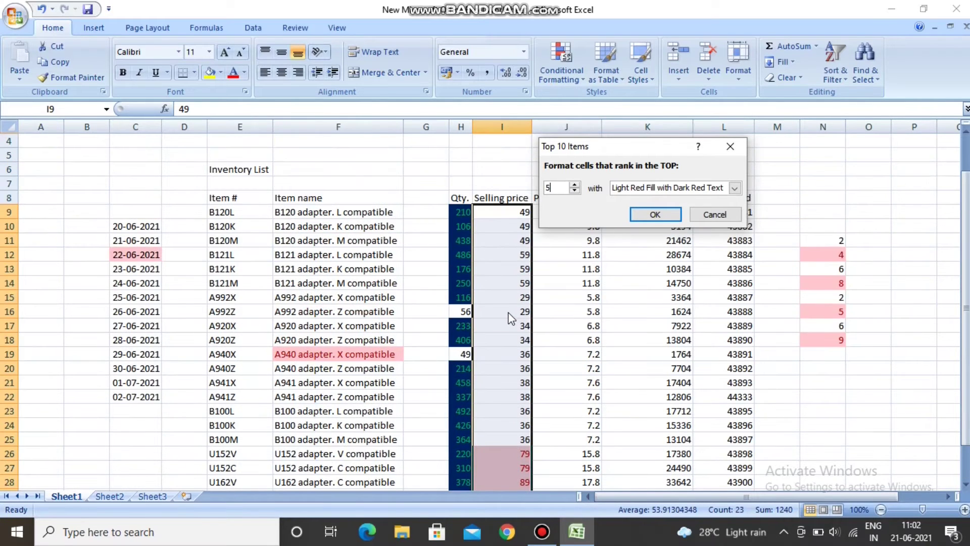
click(735, 188)
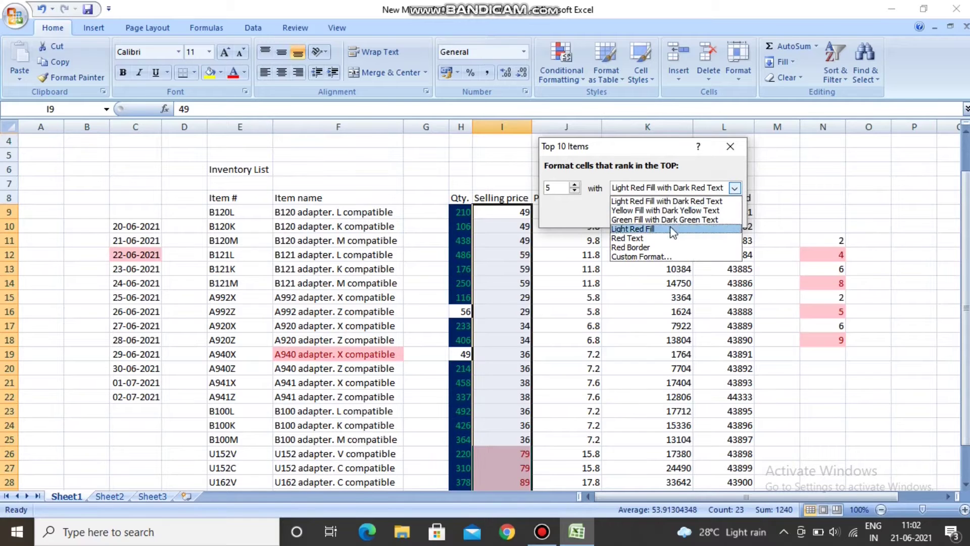
click(651, 256)
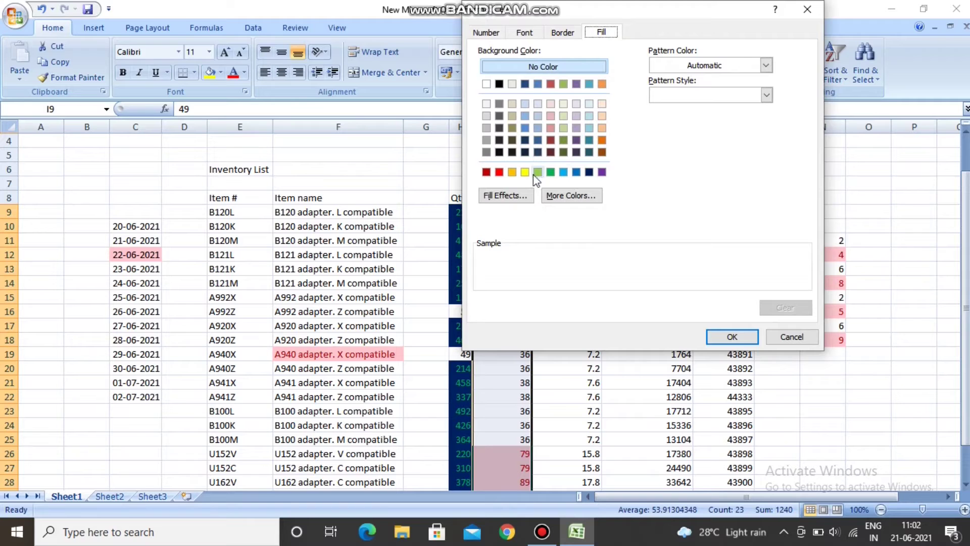
click(512, 171)
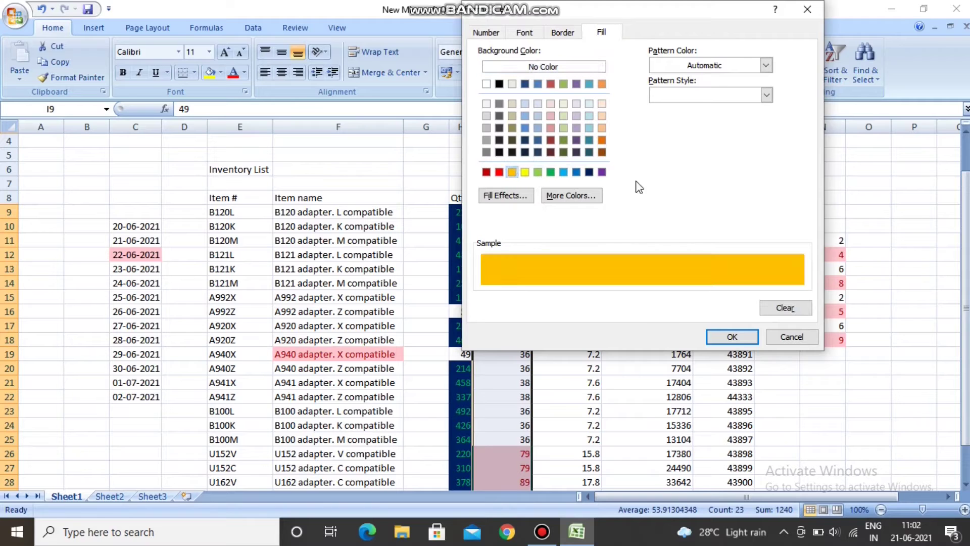
click(731, 337)
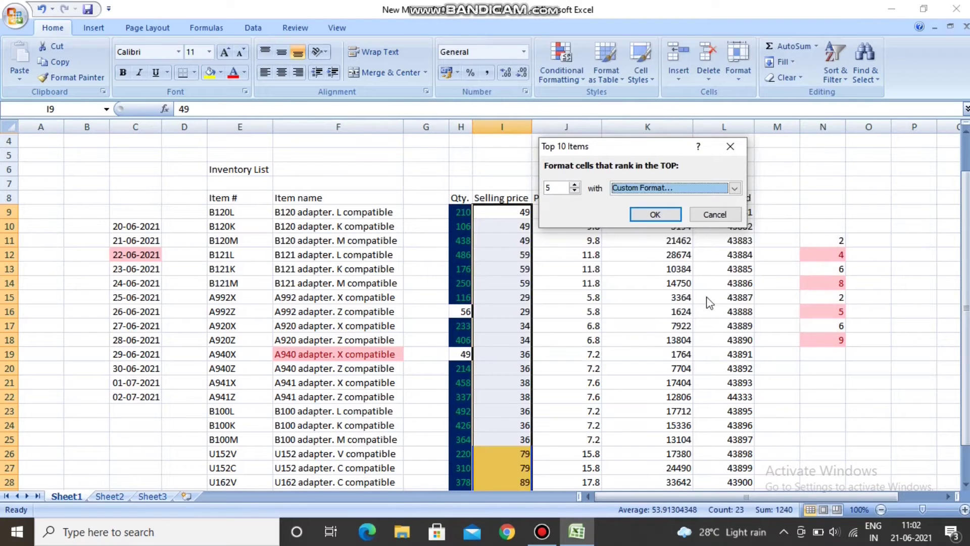
click(655, 216)
Select I9:I31 and remove the gold top-five fill with Clear Formats
click(568, 311)
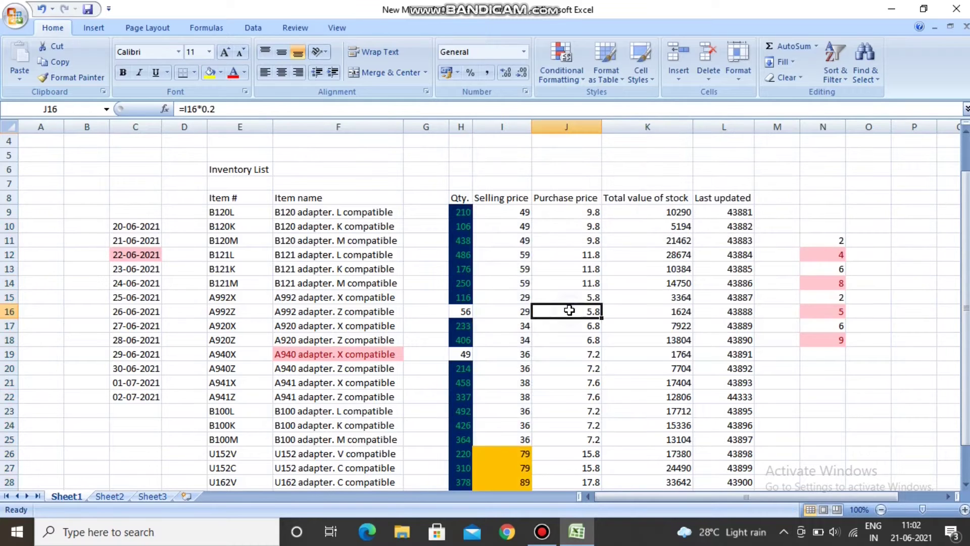
scroll(576, 348, down, 2)
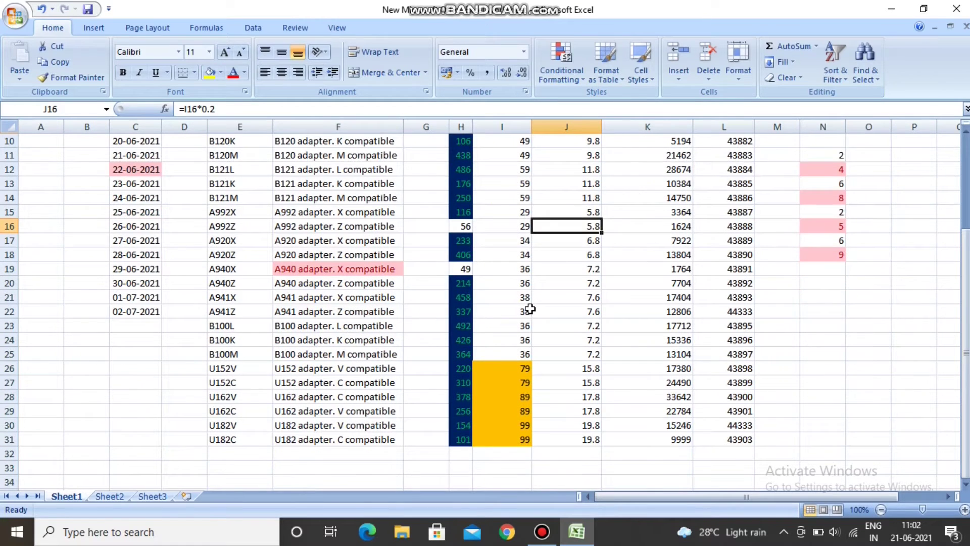
scroll(529, 309, up, 2)
scroll(529, 309, down, 4)
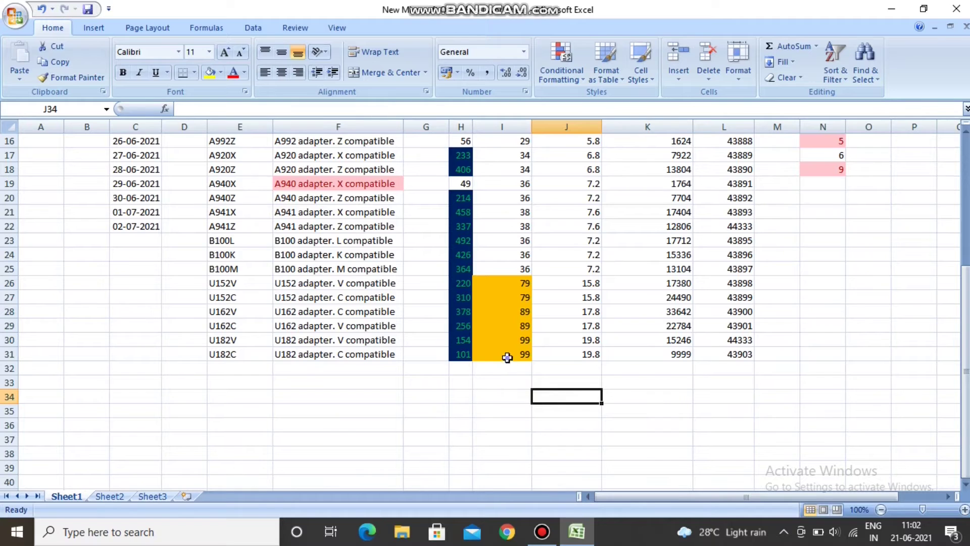
mouse_move(507, 353)
mouse_down()
mouse_move(526, 212)
mouse_move(519, 504)
mouse_up()
click(526, 212)
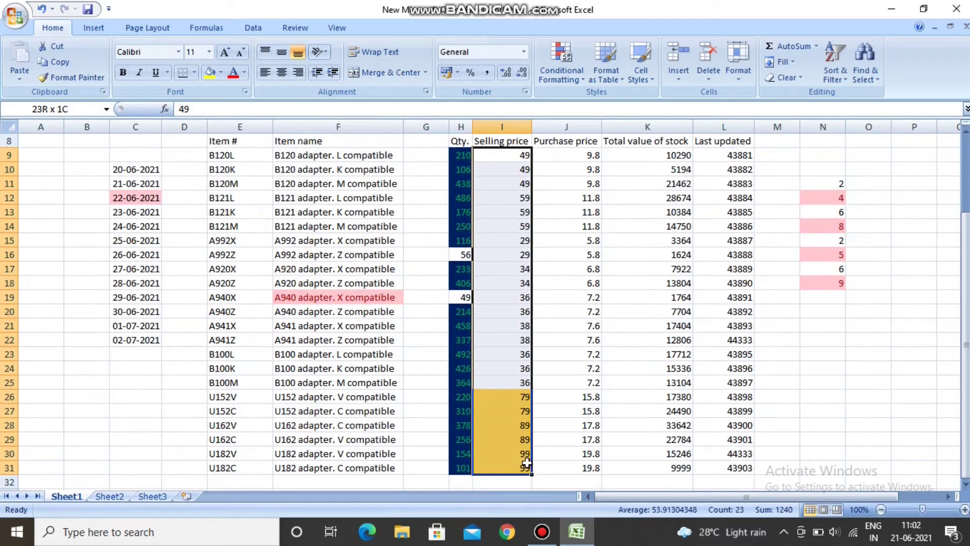
click(780, 78)
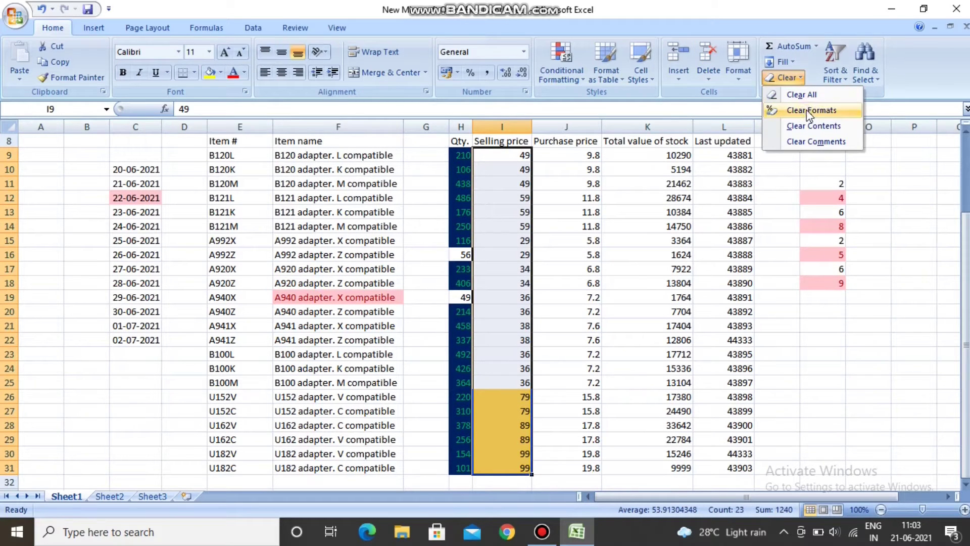
click(800, 111)
click(574, 85)
mouse_move(604, 135)
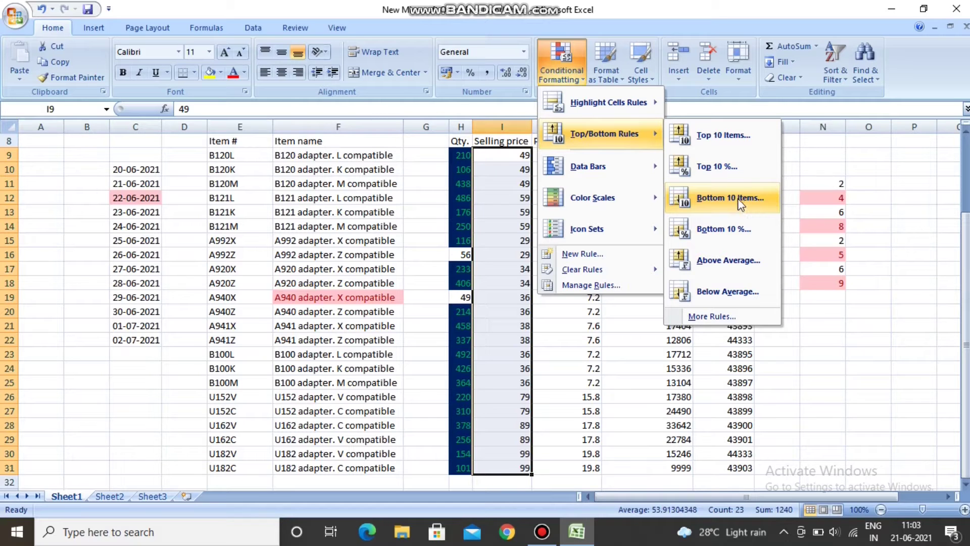
Add a Bottom 10 Items rule set to 5, highlighting the lowest prices in light red
click(738, 198)
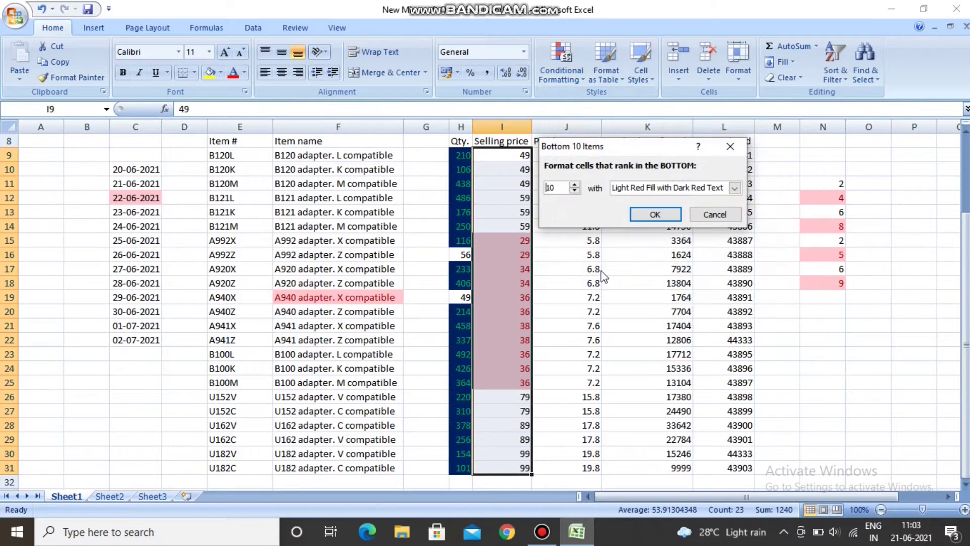
key(BackSpace)
key(BackSpace)
text(5)
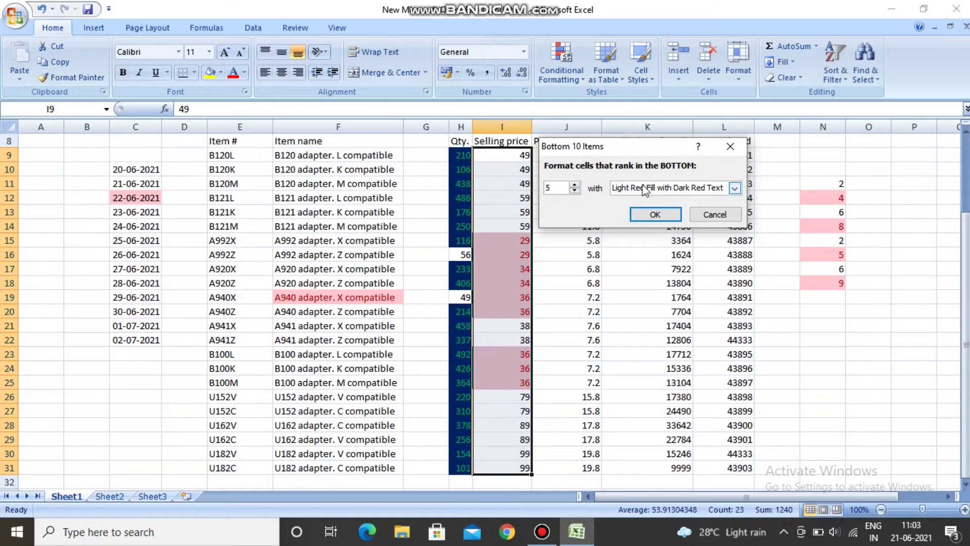
click(655, 214)
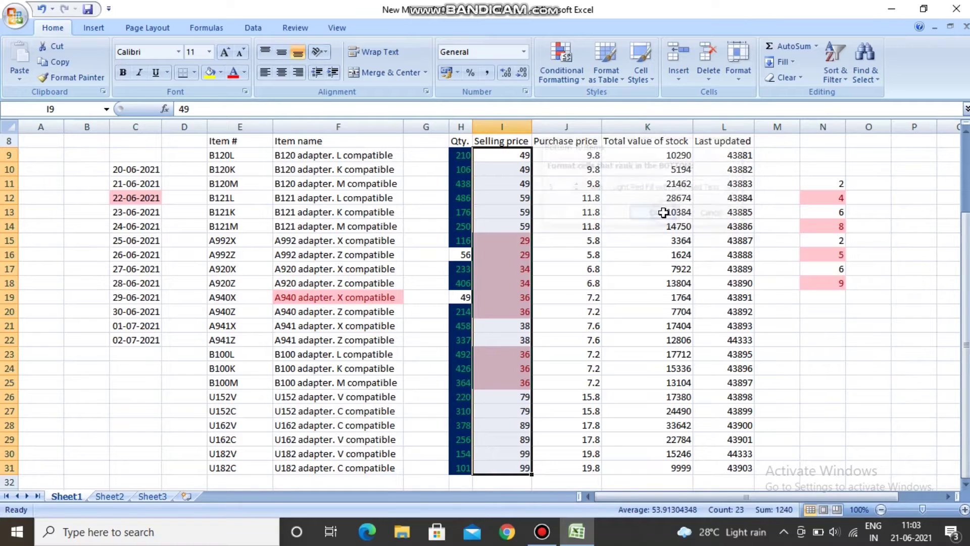
Select the red-highlighted low Selling prices in rows 15 to 25
click(548, 292)
drag(510, 241, 515, 382)
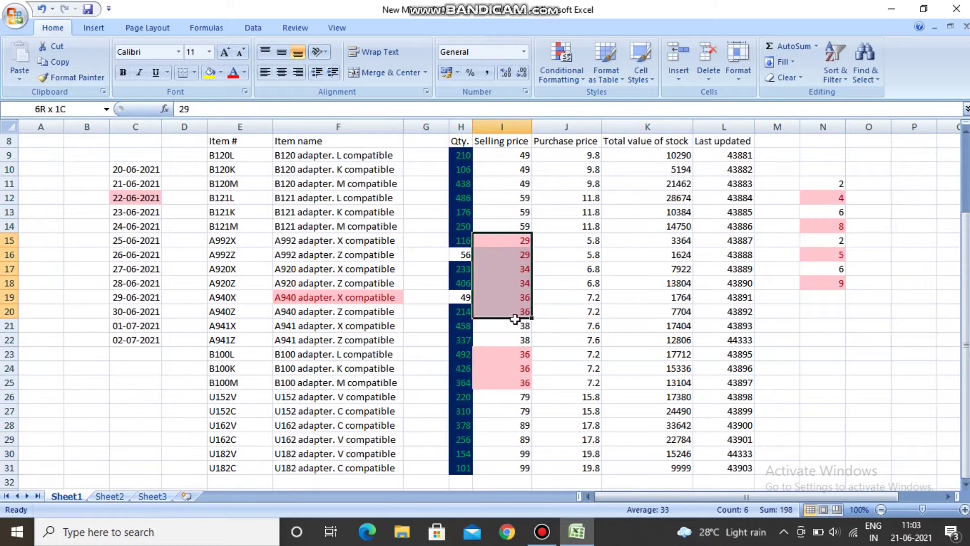
click(574, 284)
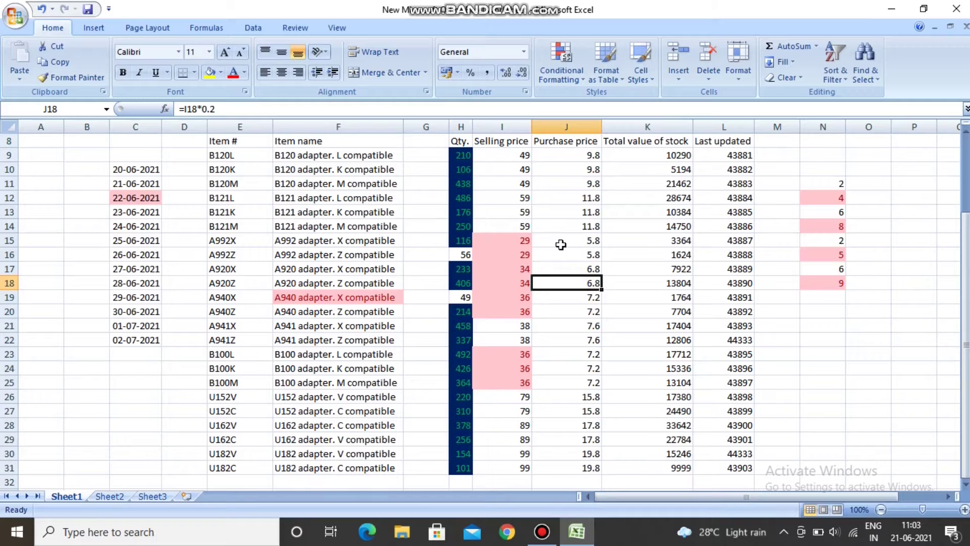
click(519, 249)
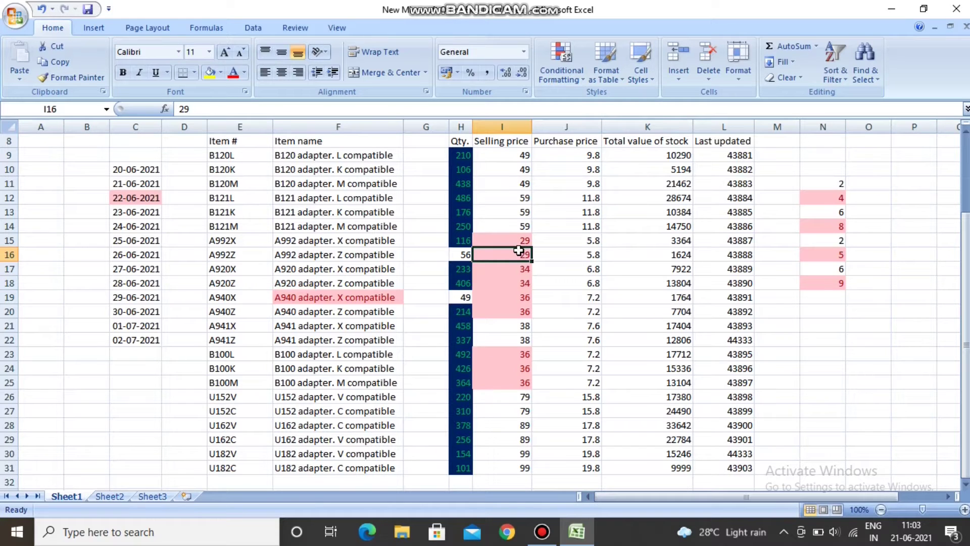
drag(520, 241, 512, 303)
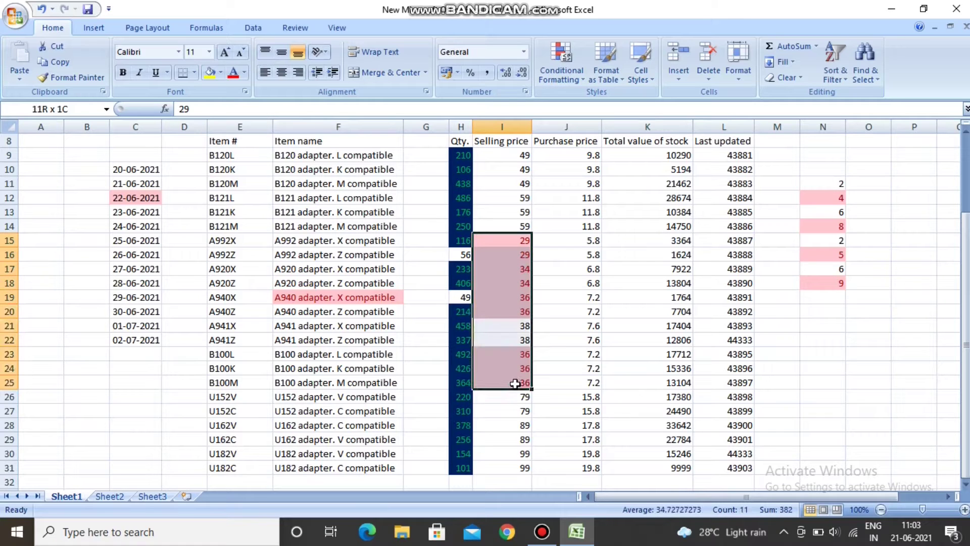
drag(513, 303, 515, 384)
click(558, 339)
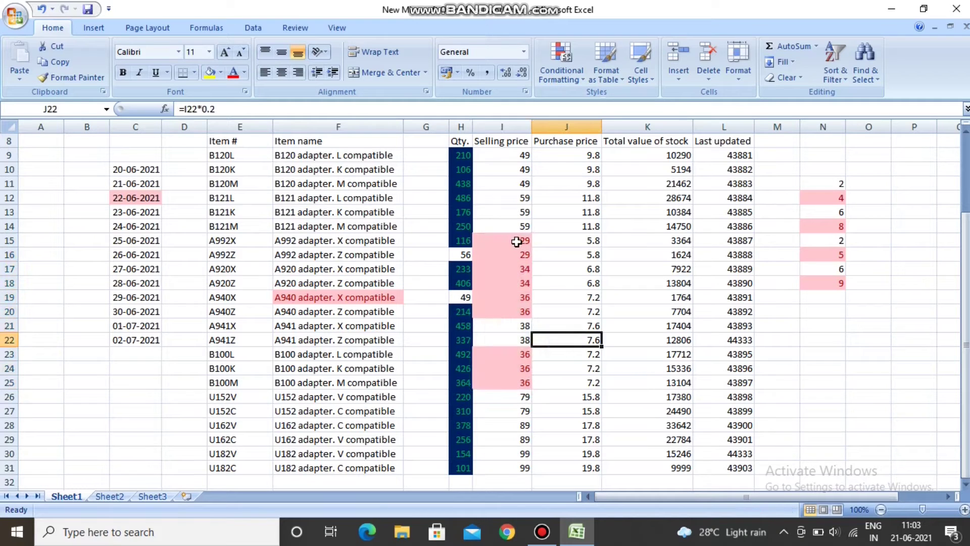
drag(515, 239, 525, 385)
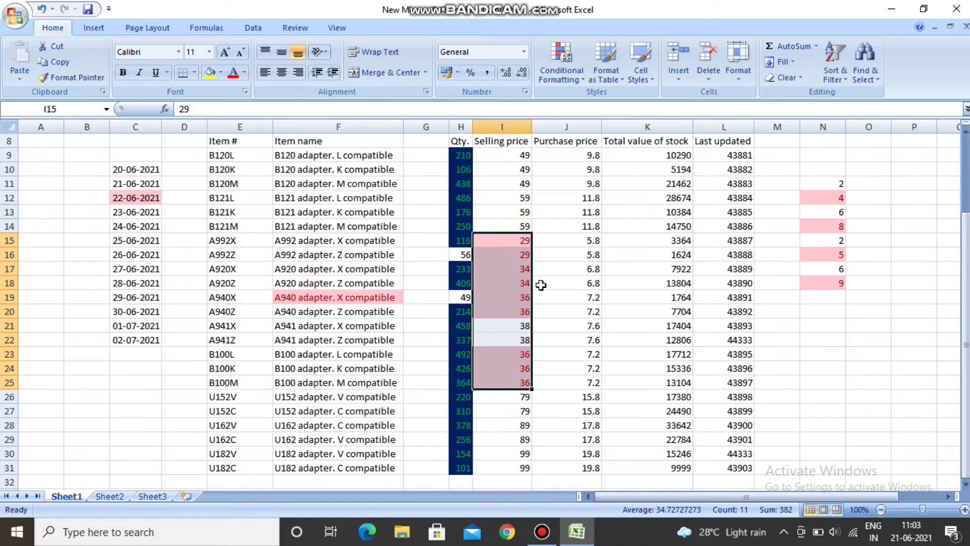
Check individual red prices: the 36 in row 19, the two 29s, and rows 19 to 21
click(512, 297)
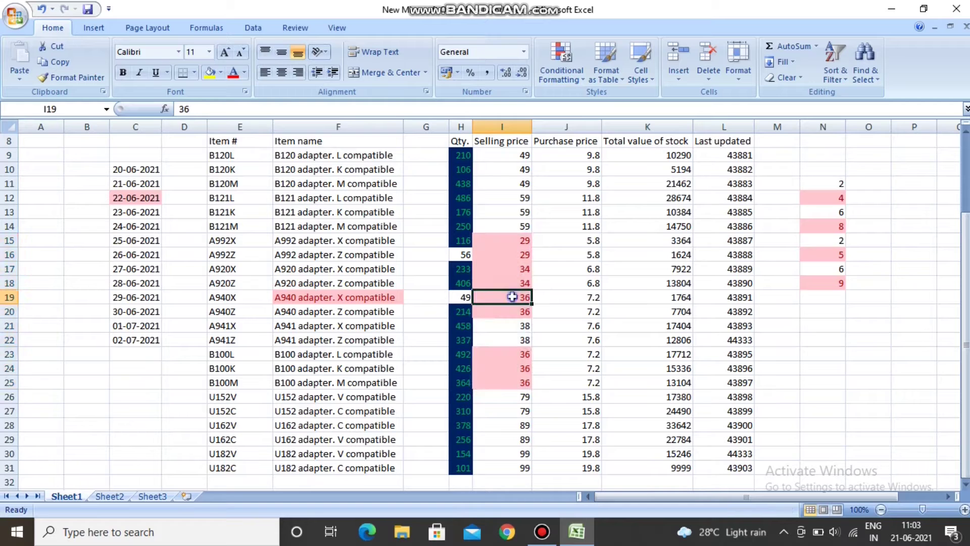
drag(509, 240, 509, 257)
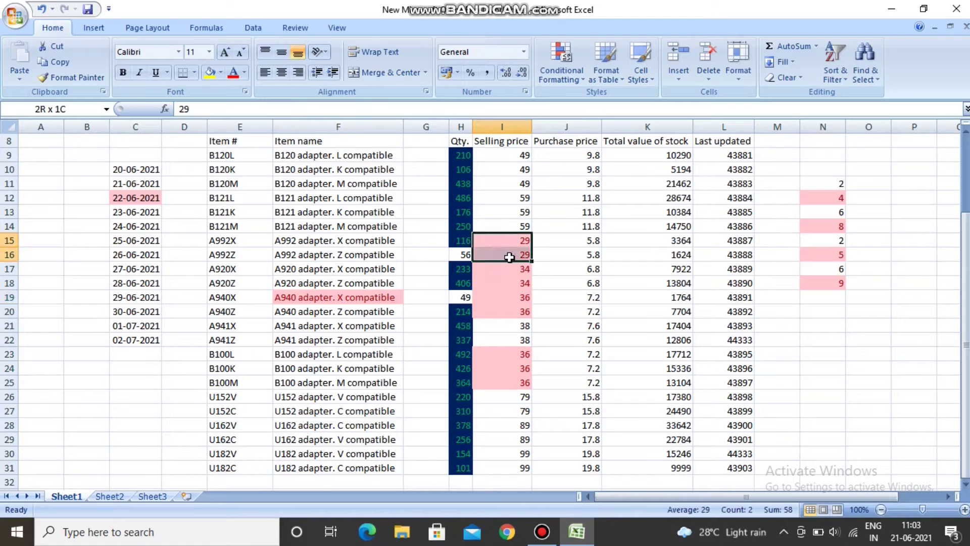
click(506, 269)
drag(510, 297, 515, 323)
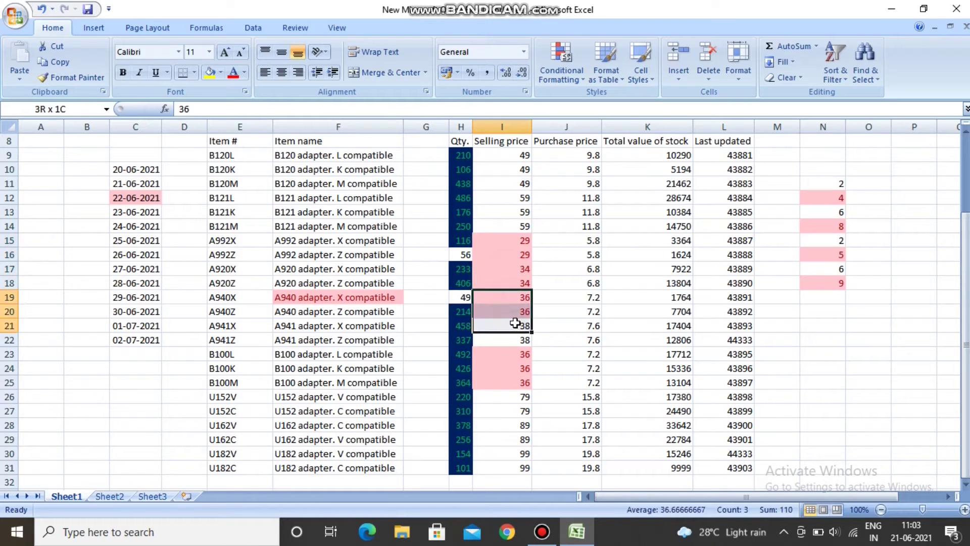
scroll(515, 303, down, 1)
drag(513, 226, 514, 289)
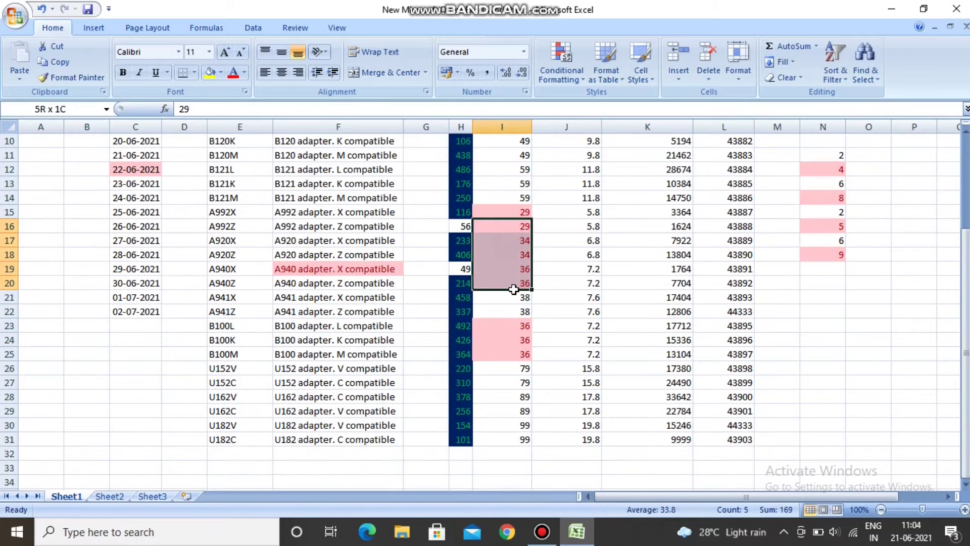
click(554, 272)
scroll(502, 239, up, 3)
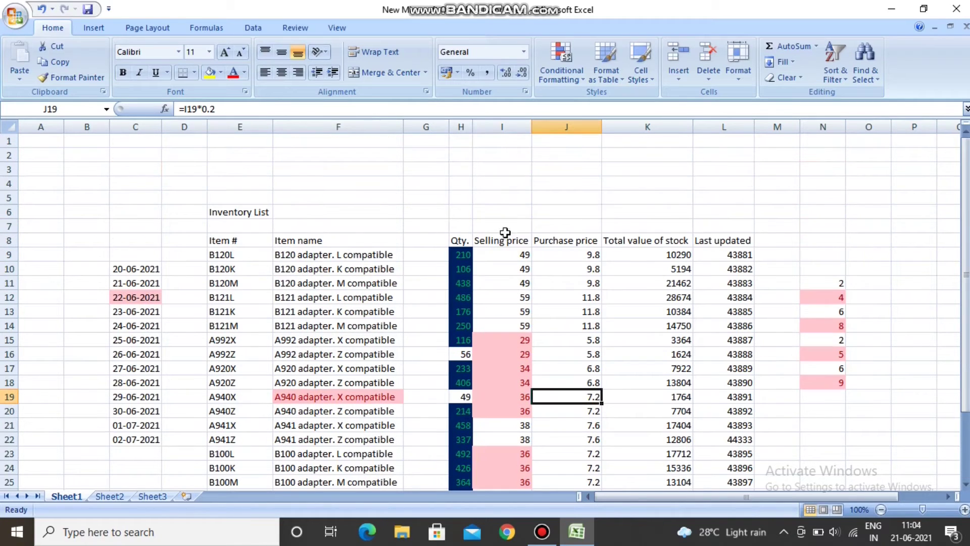
click(568, 72)
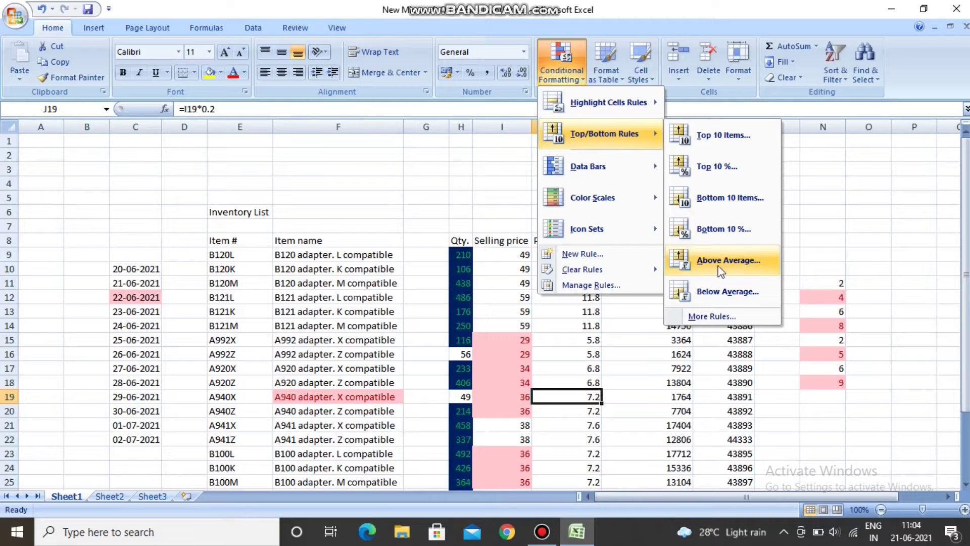
Select I9:I31 and clear the light red bottom-five fills with Clear Formats
mouse_move(505, 255)
mouse_down()
mouse_move(521, 537)
mouse_move(511, 189)
mouse_up()
click(526, 478)
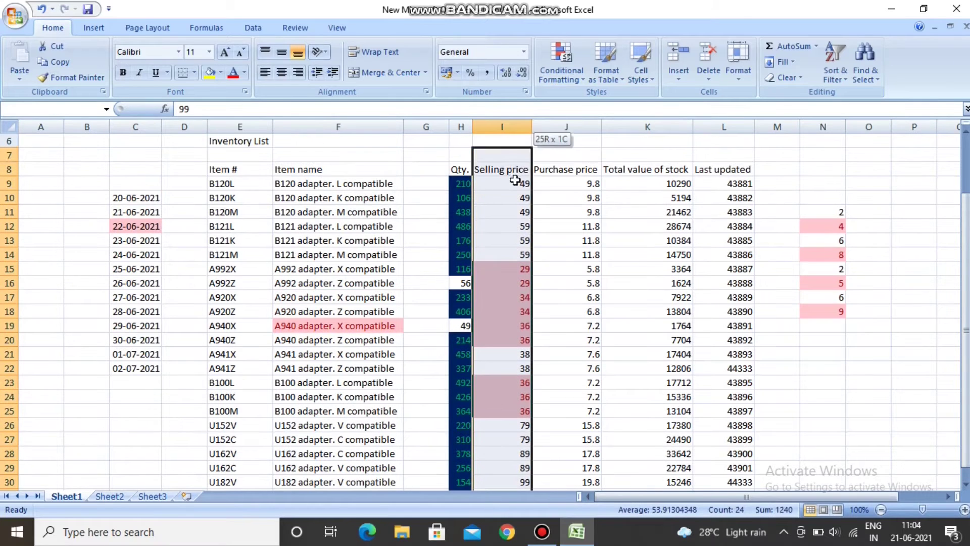
click(782, 77)
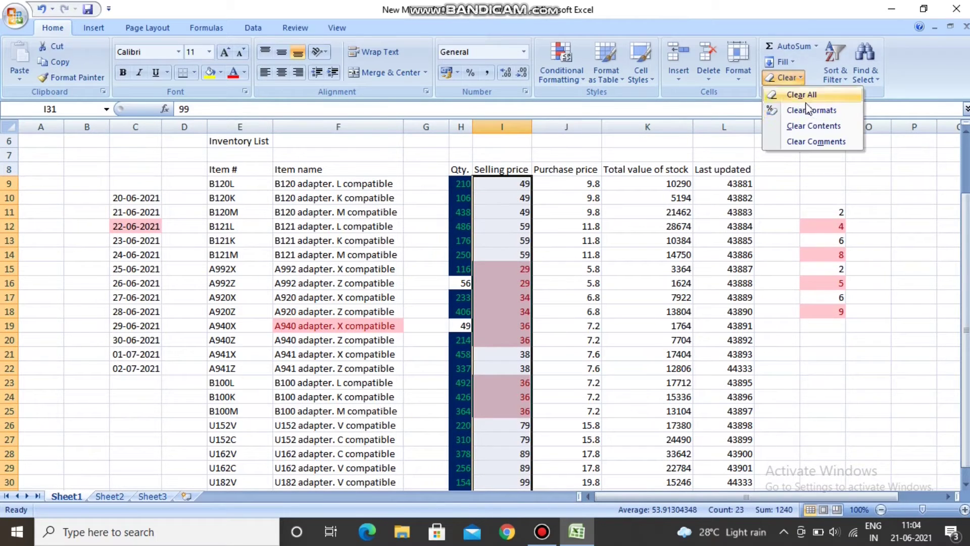
click(810, 110)
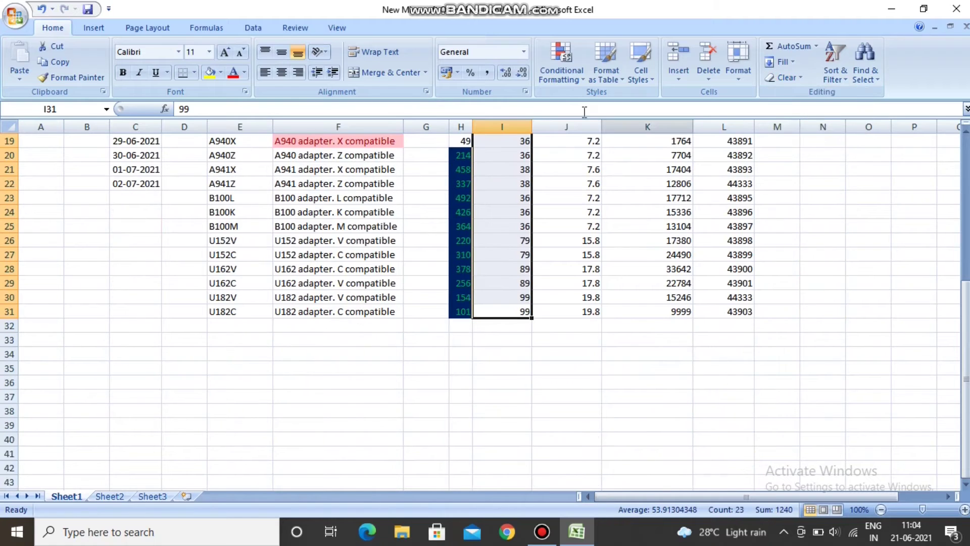
click(578, 74)
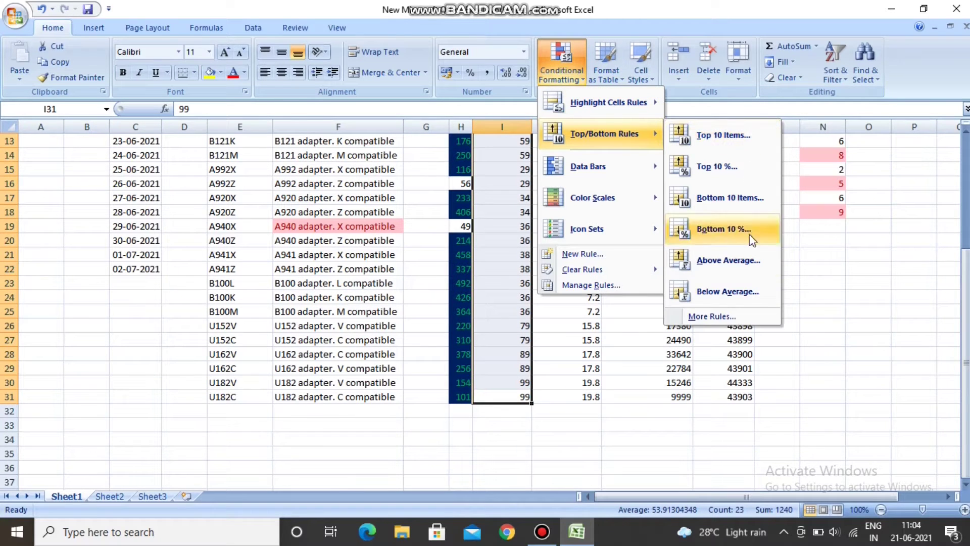
Apply an Above Average rule with Light Red Fill to the Selling prices
click(752, 267)
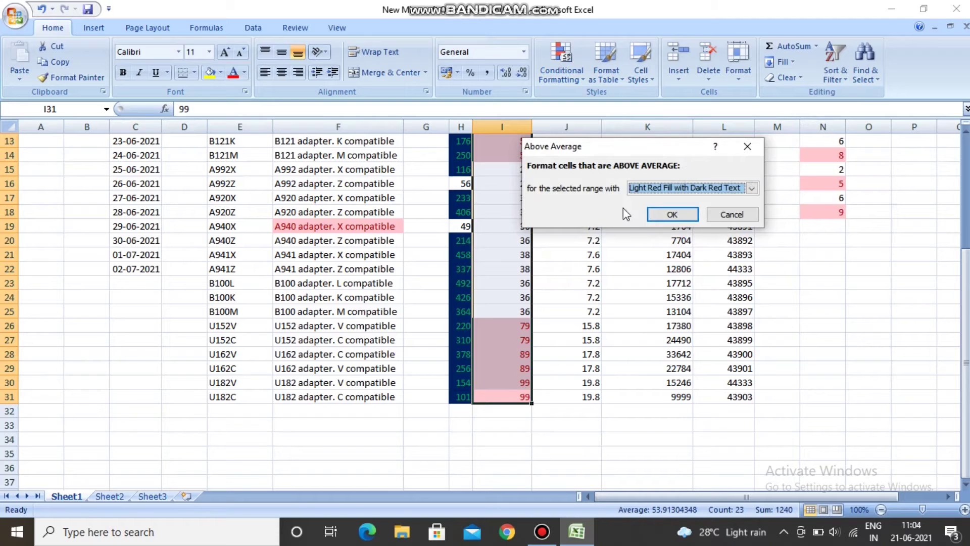
scroll(678, 280, up, 3)
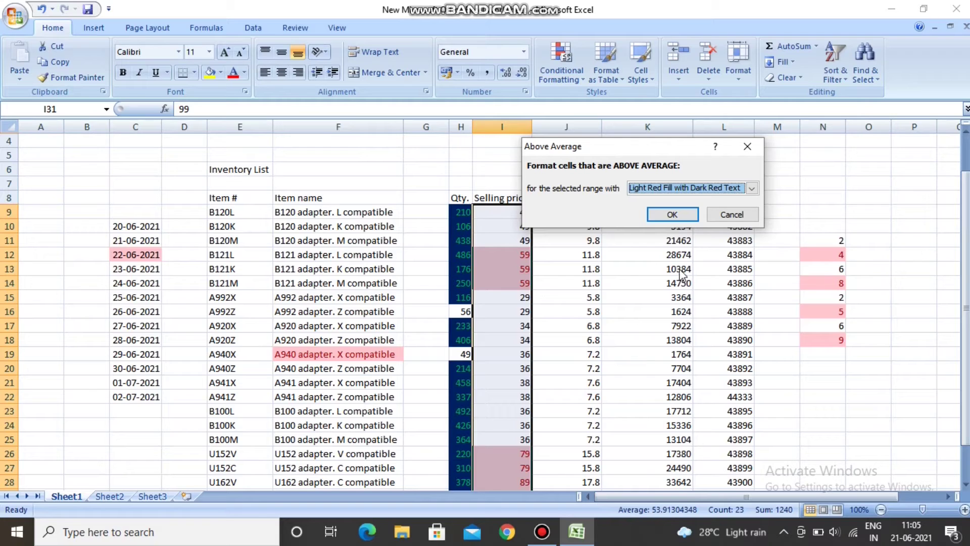
drag(600, 152, 615, 136)
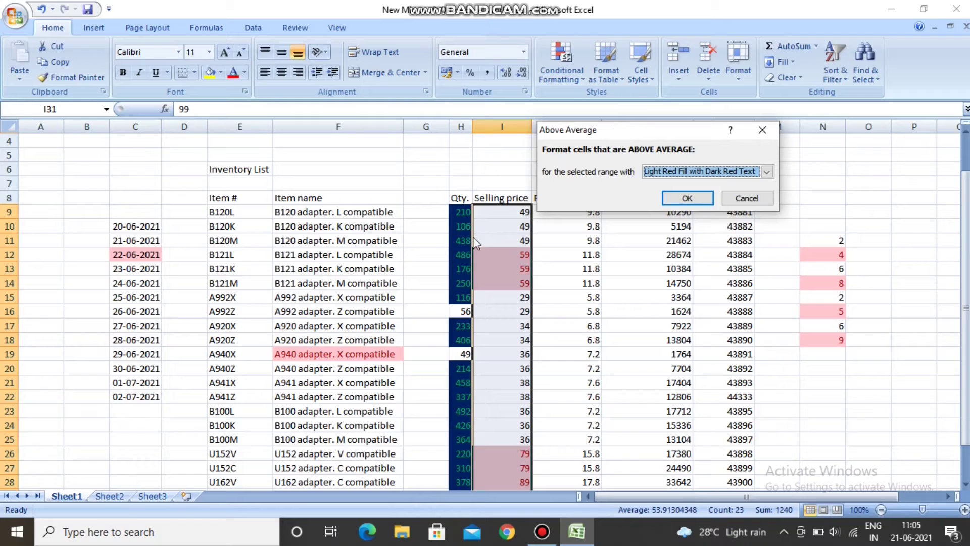
scroll(499, 480, down, 3)
scroll(515, 448, up, 4)
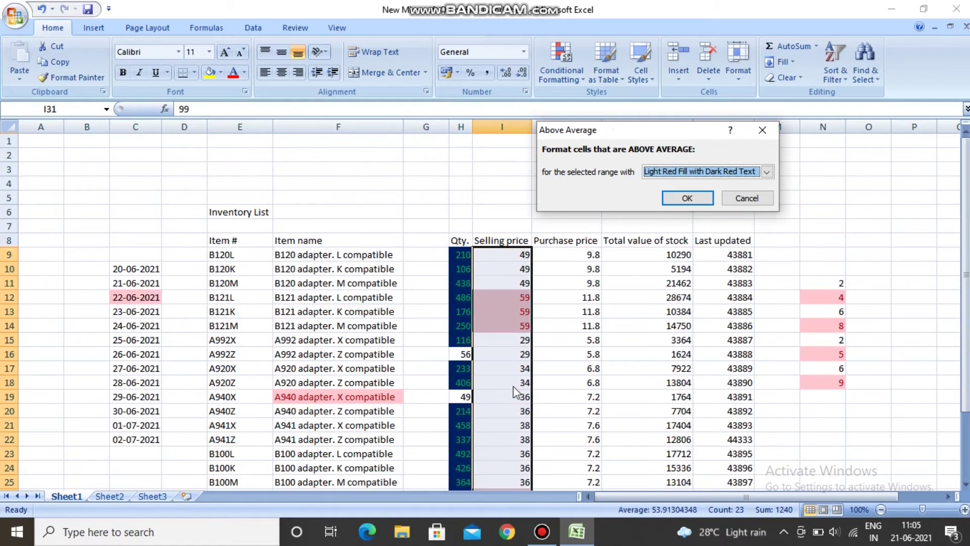
click(766, 172)
click(709, 212)
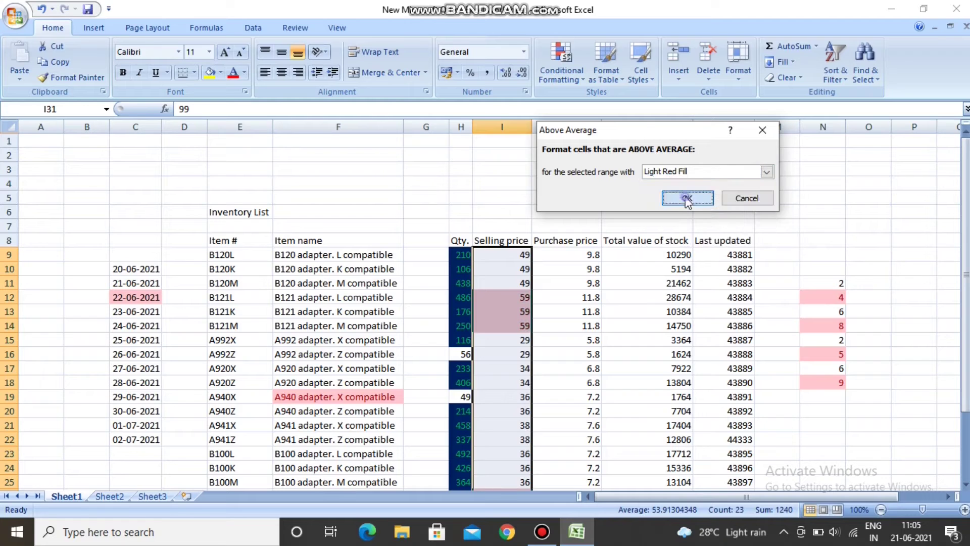
click(687, 198)
click(589, 325)
scroll(589, 339, down, 2)
scroll(590, 340, down, 2)
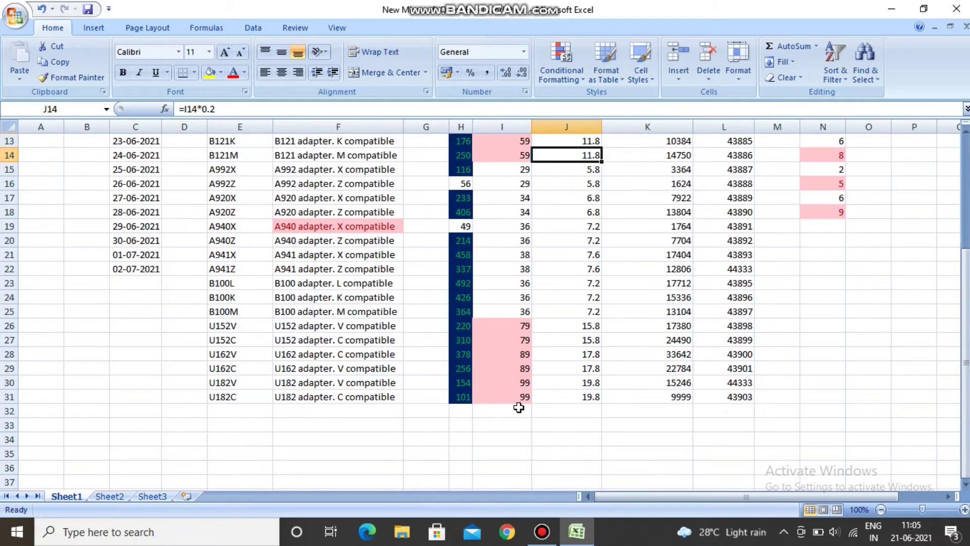
scroll(518, 407, up, 1)
scroll(519, 407, up, 2)
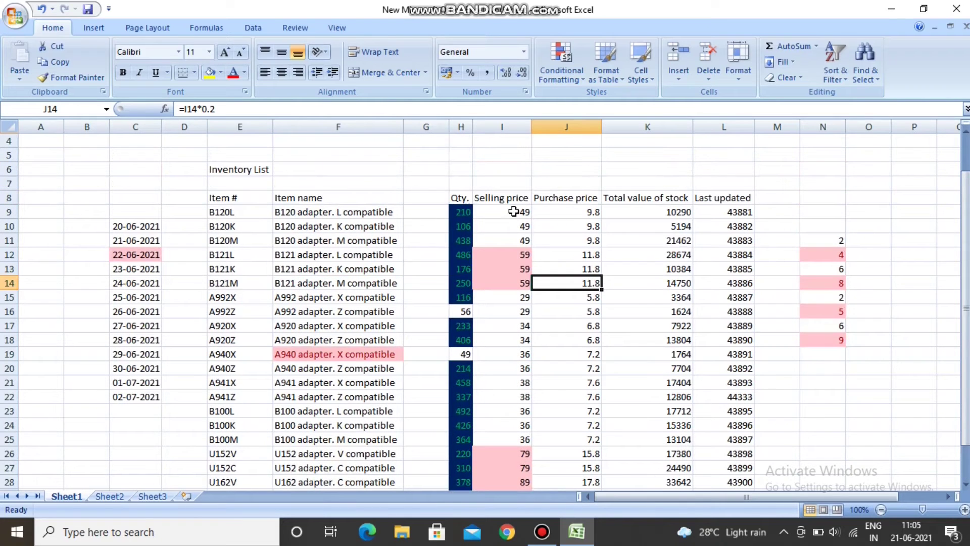
drag(515, 212, 513, 254)
click(513, 254)
scroll(515, 353, down, 3)
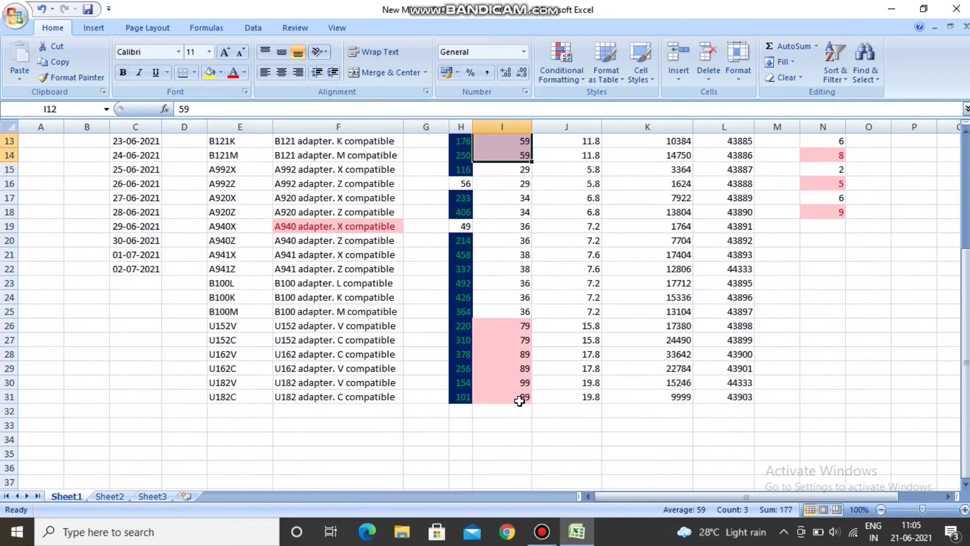
mouse_move(510, 327)
mouse_down()
mouse_move(514, 401)
mouse_move(508, 328)
mouse_up()
scroll(511, 330, up, 3)
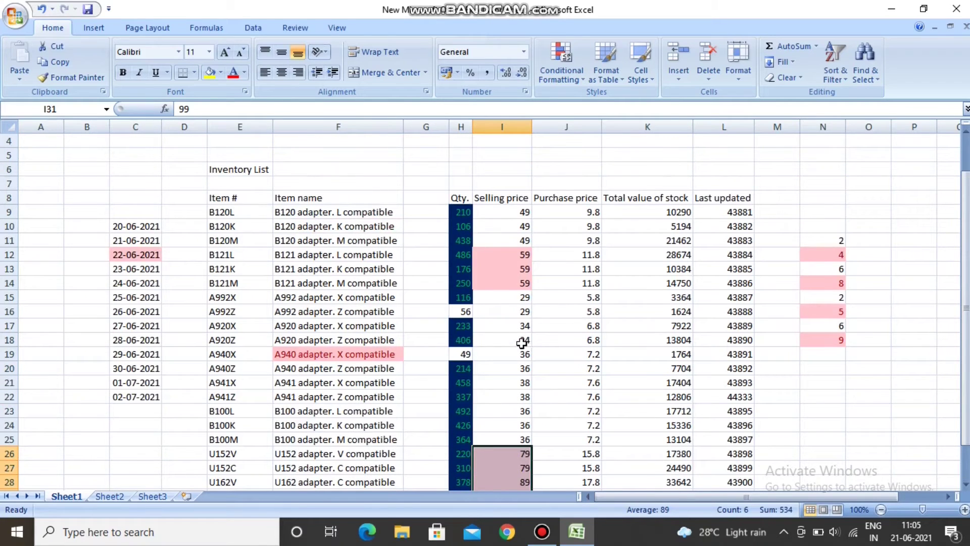
drag(520, 283, 502, 256)
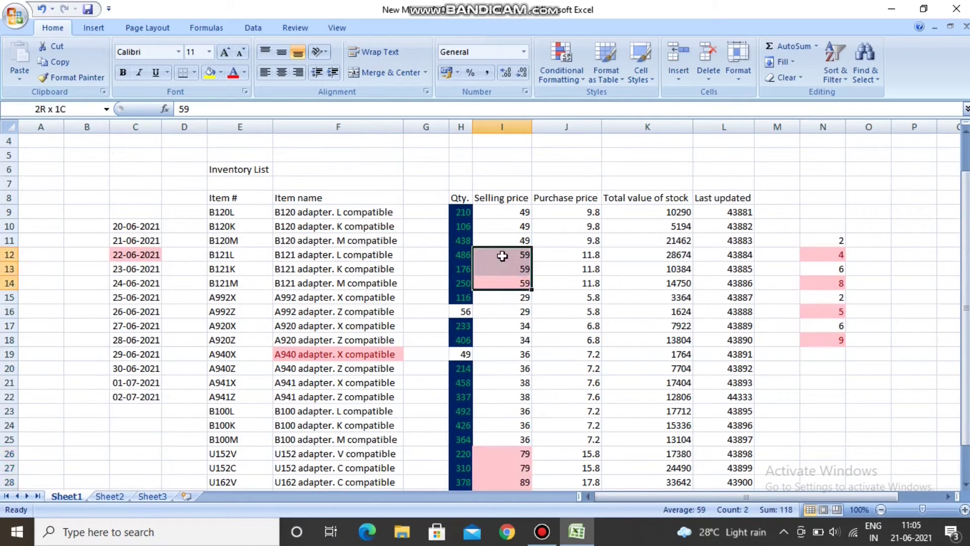
click(586, 253)
click(519, 212)
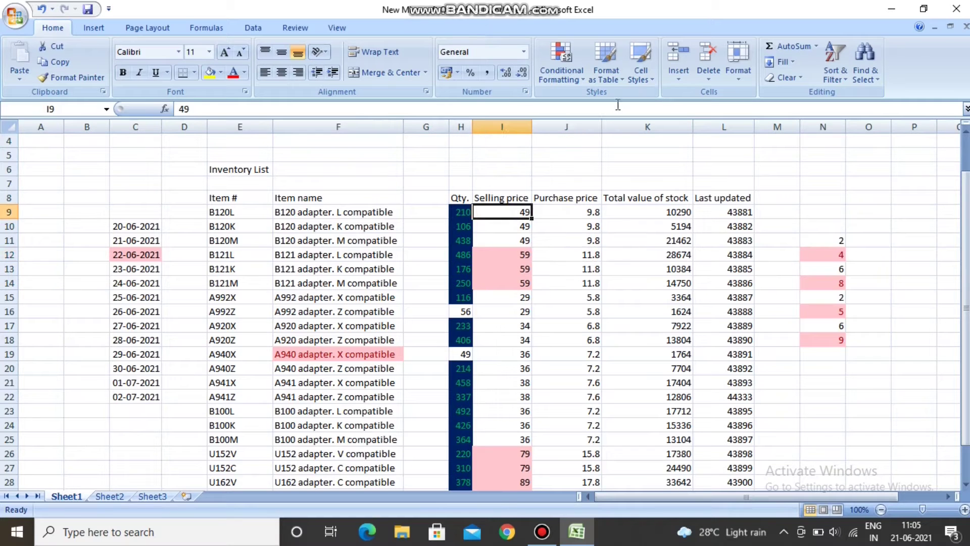
Select I9:I31, undo an accidental Clear Contents, then remove the pink fills with Clear Formats
click(559, 65)
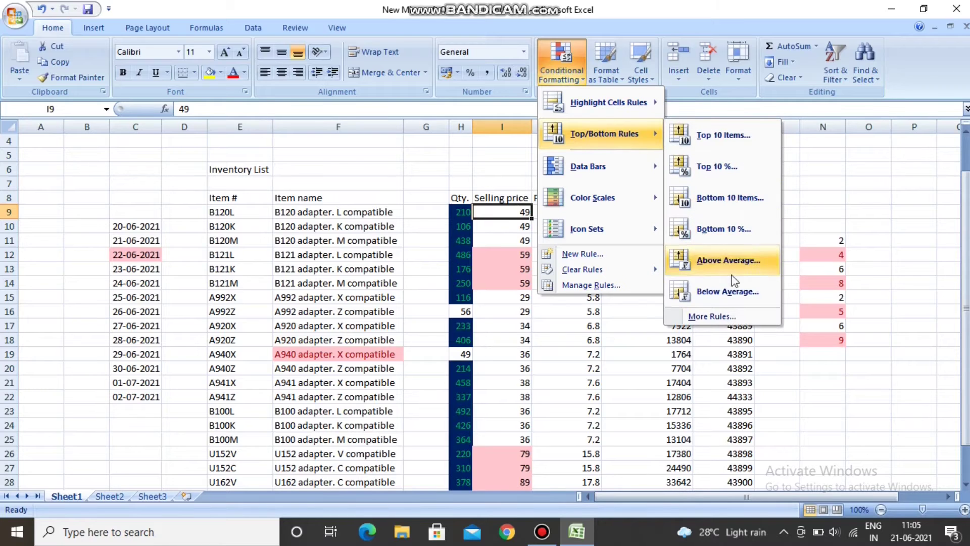
mouse_move(604, 135)
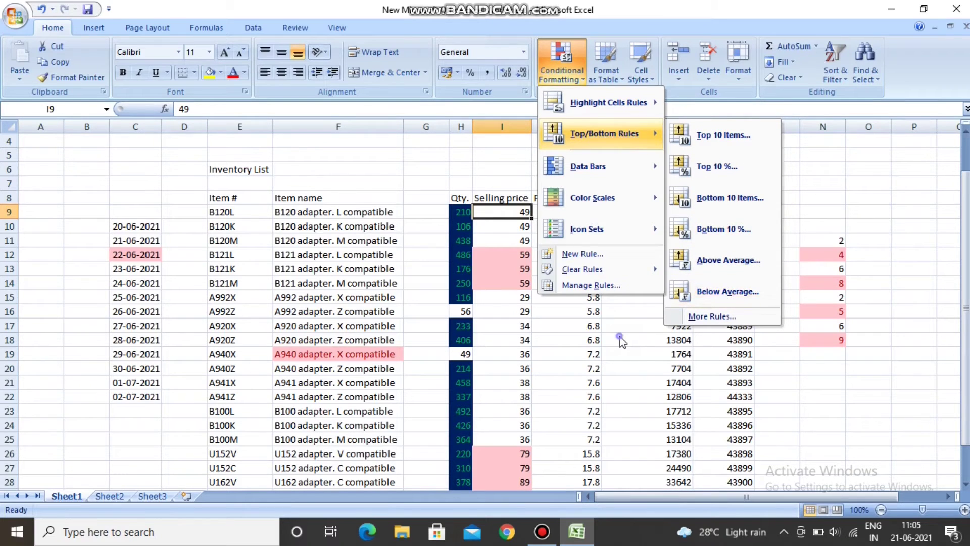
click(525, 212)
mouse_move(525, 212)
mouse_down()
mouse_move(502, 394)
mouse_move(505, 468)
mouse_up()
click(800, 79)
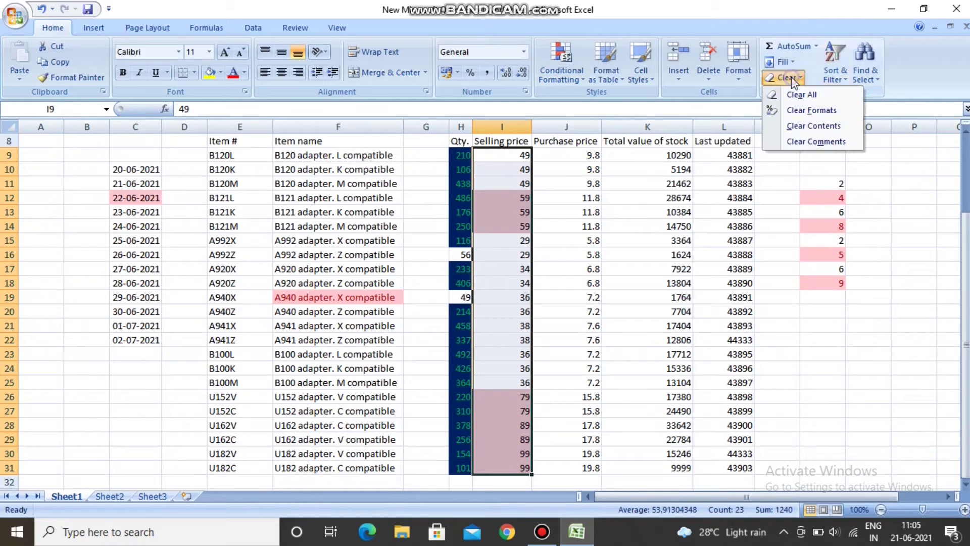
click(798, 125)
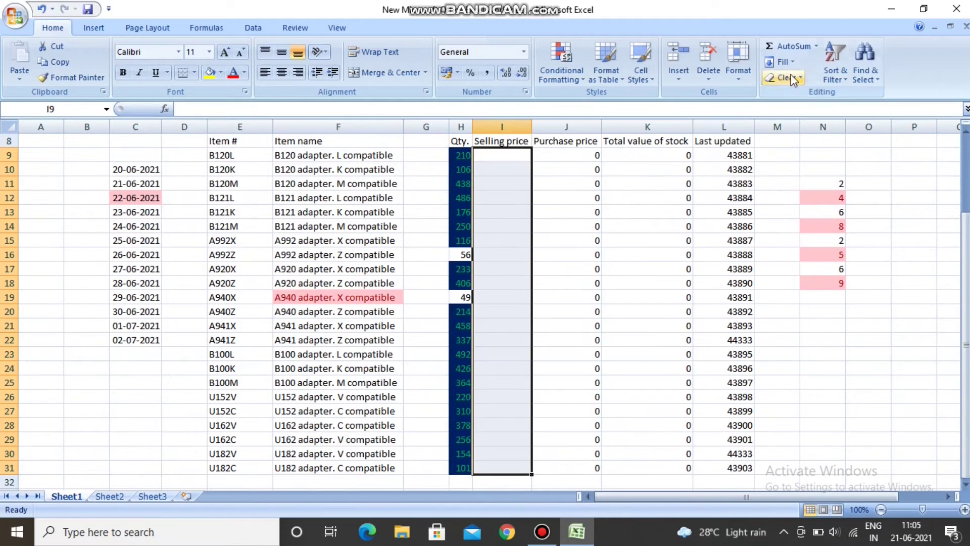
key(ctrl+z)
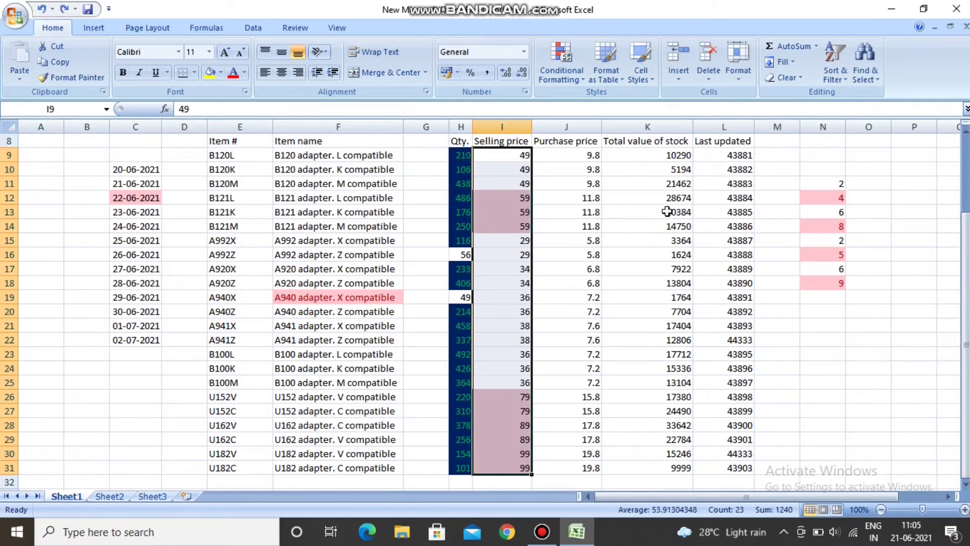
click(796, 77)
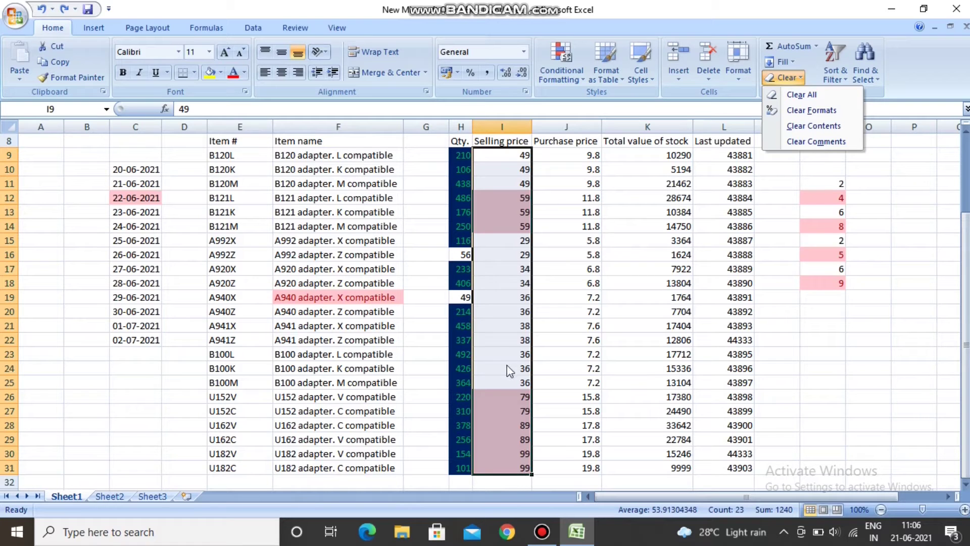
click(819, 110)
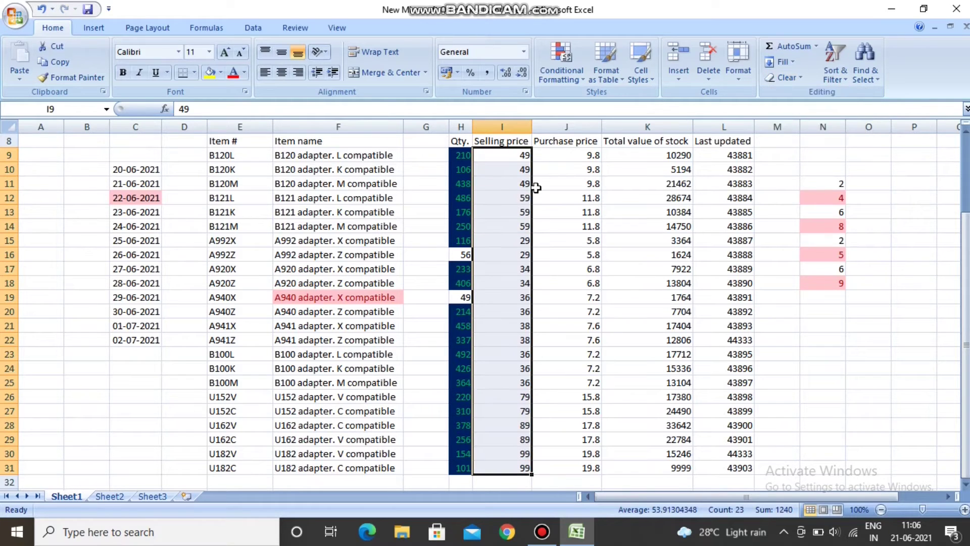
click(561, 63)
mouse_move(604, 133)
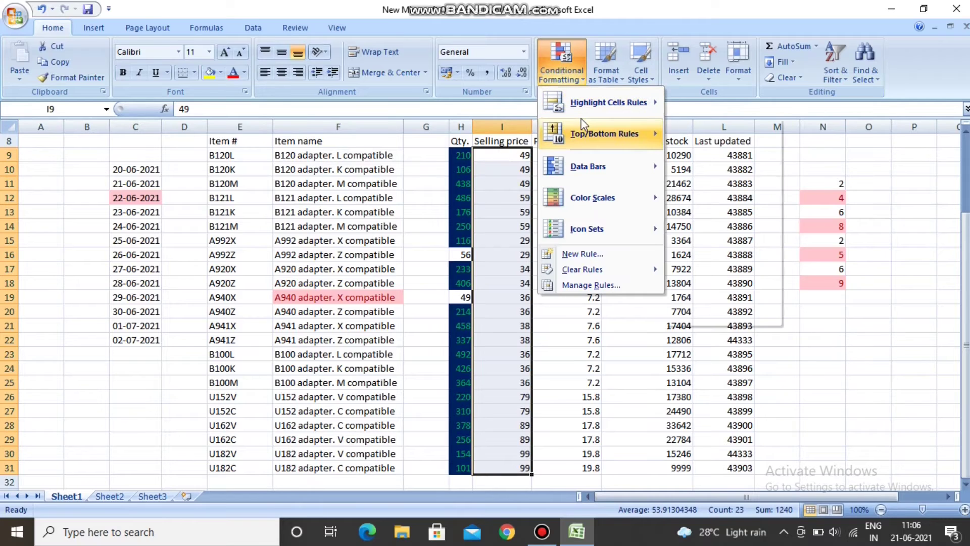
click(727, 291)
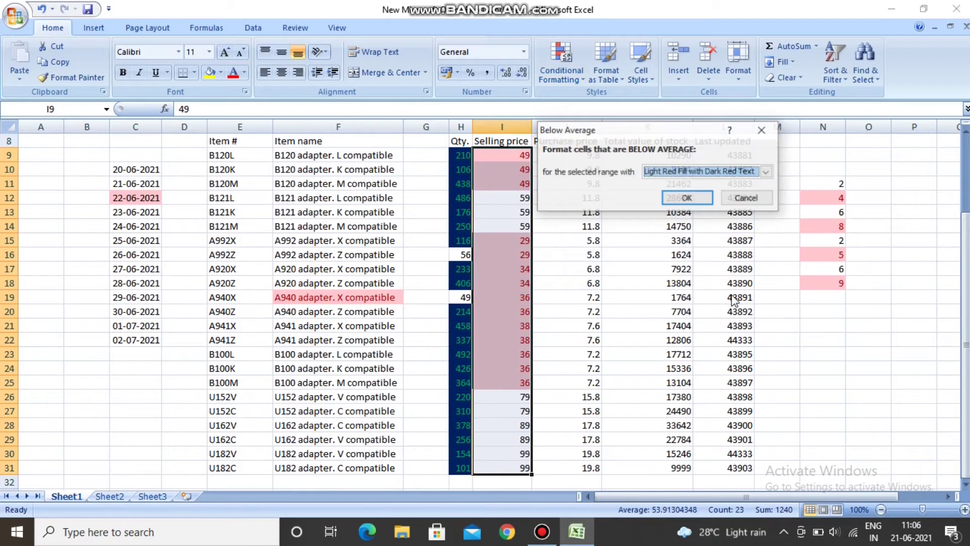
click(766, 171)
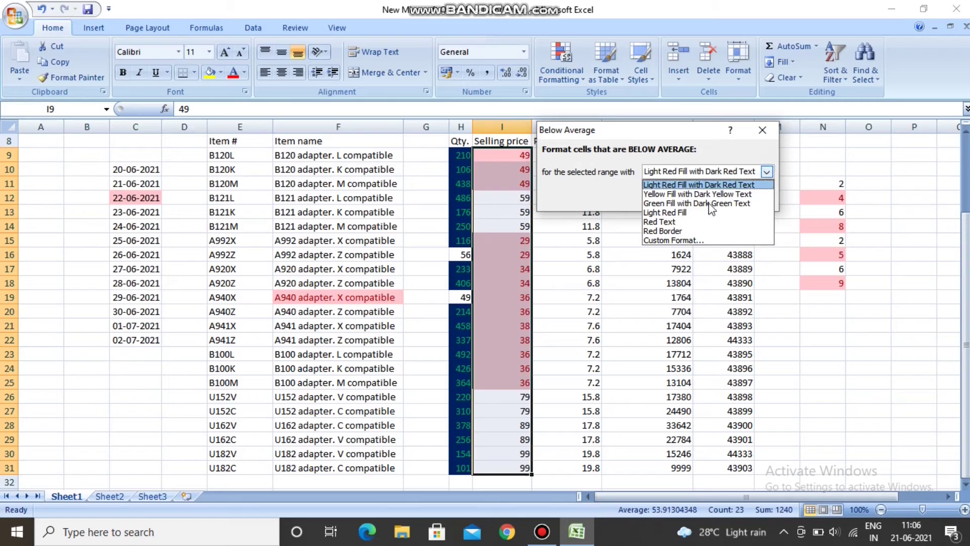
click(679, 222)
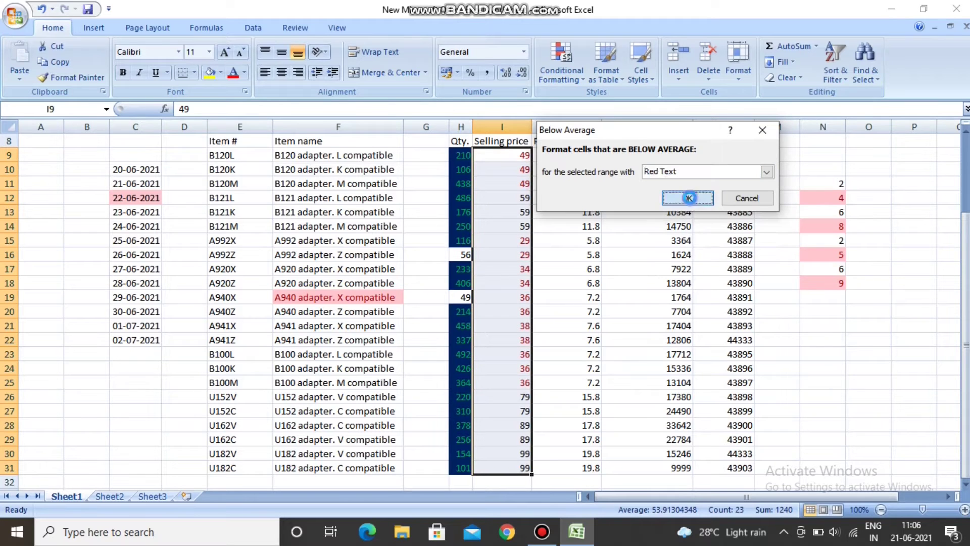
click(689, 198)
click(592, 243)
drag(526, 155, 528, 186)
drag(525, 246, 526, 384)
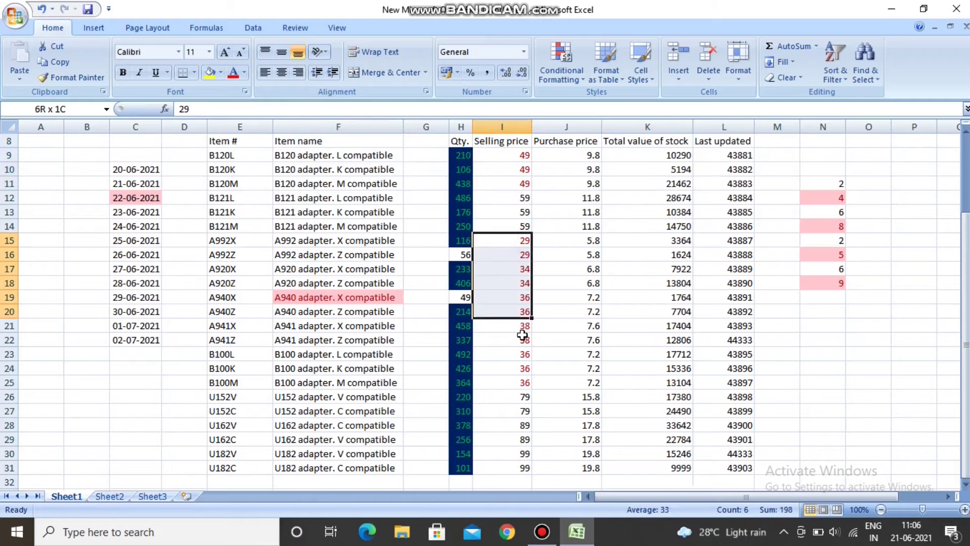
click(516, 198)
key(ctrl+z)
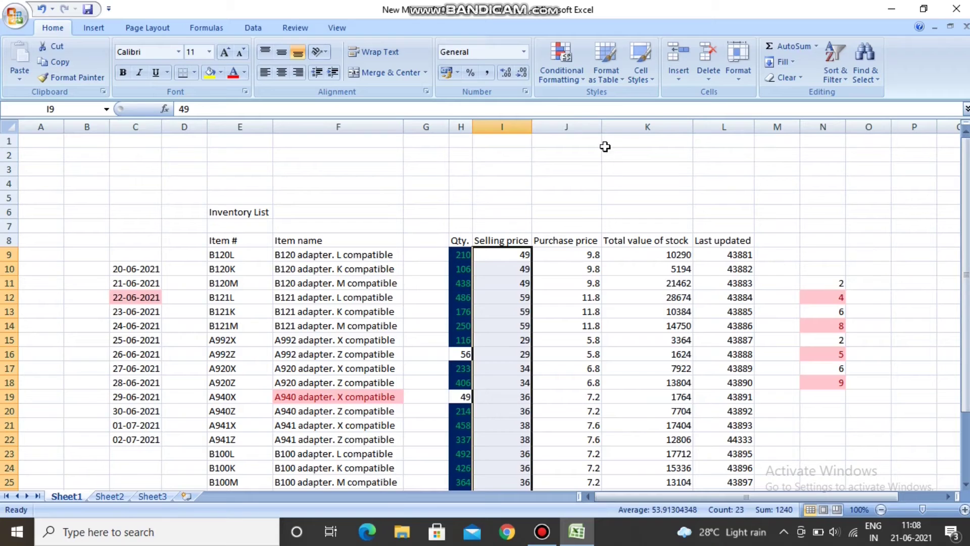
click(571, 80)
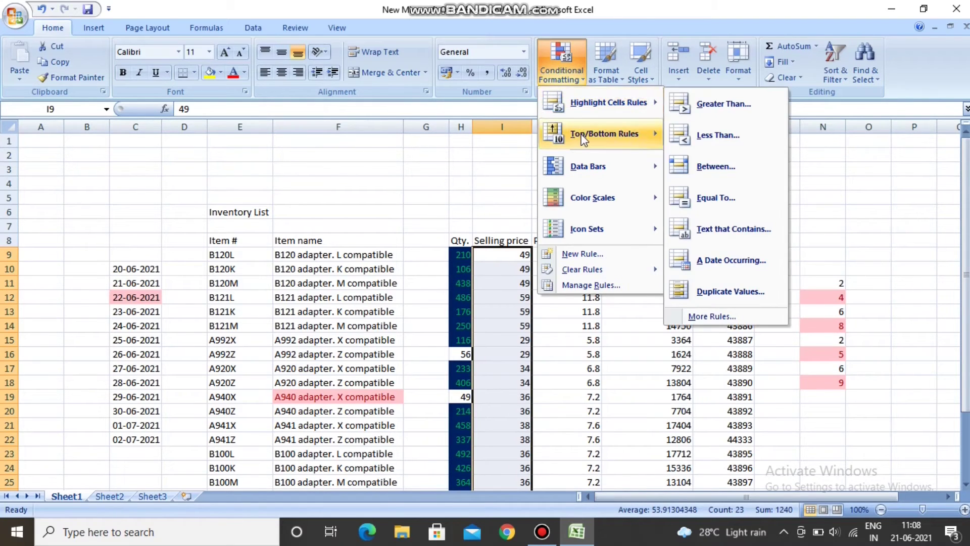
mouse_move(588, 166)
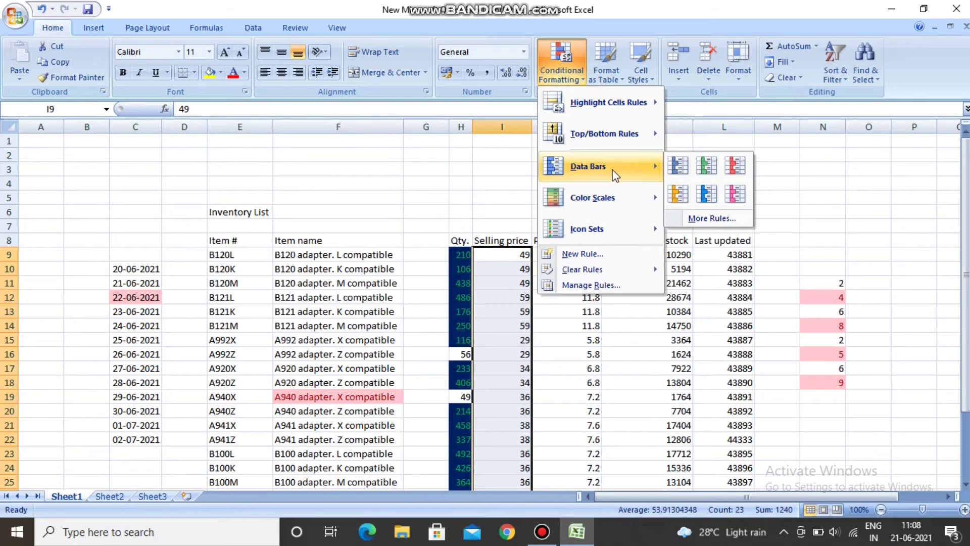
click(568, 301)
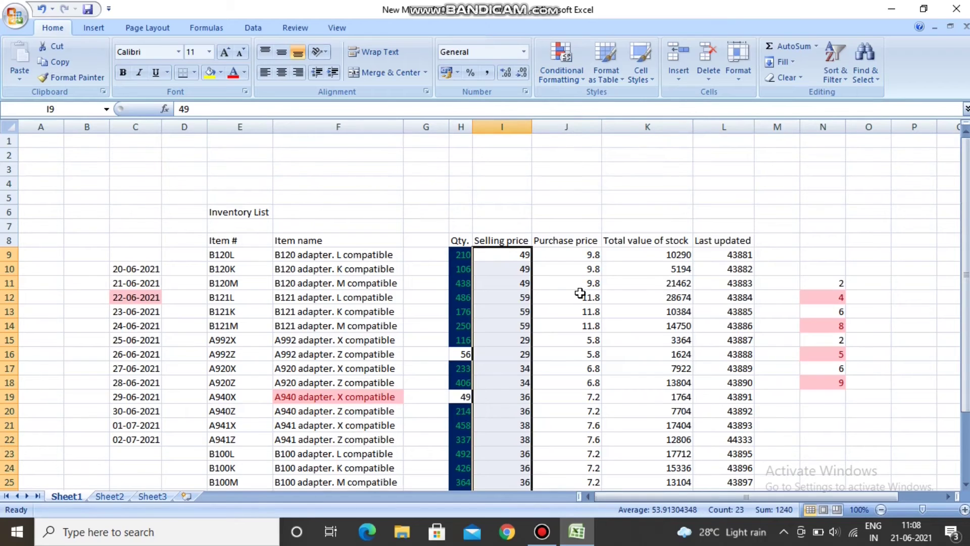
scroll(579, 293, down, 3)
scroll(580, 293, up, 2)
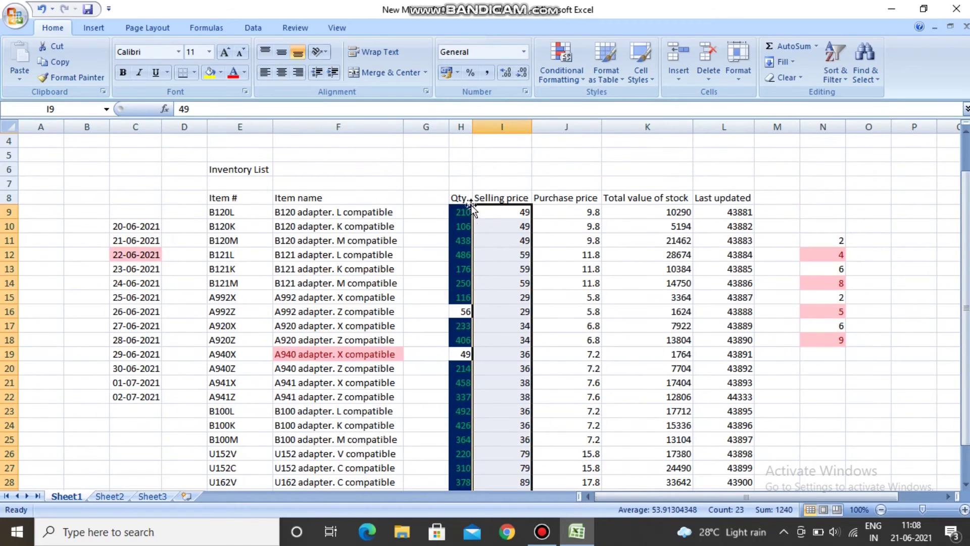
drag(471, 207, 454, 465)
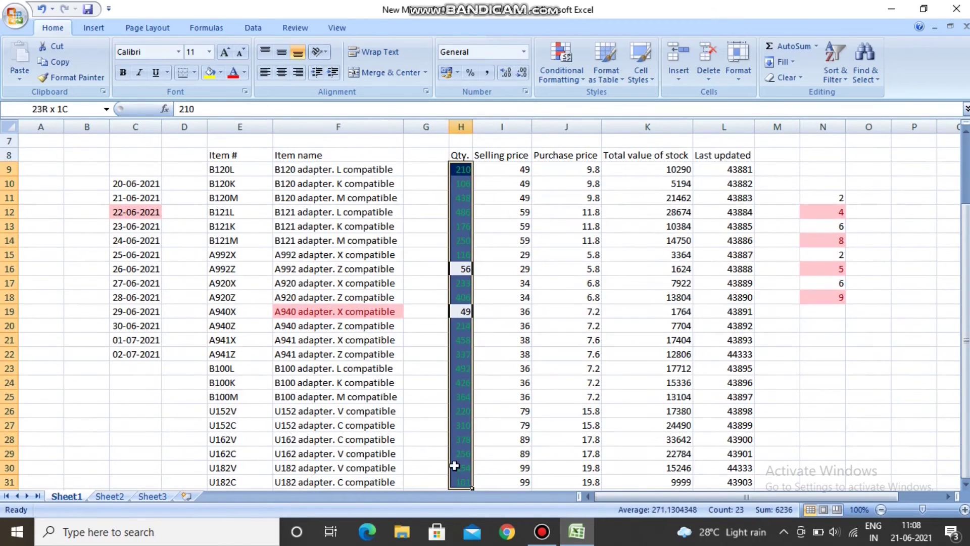
Select the entire sheet with Ctrl+A and apply Clear Formats
click(275, 268)
key(ctrl+a)
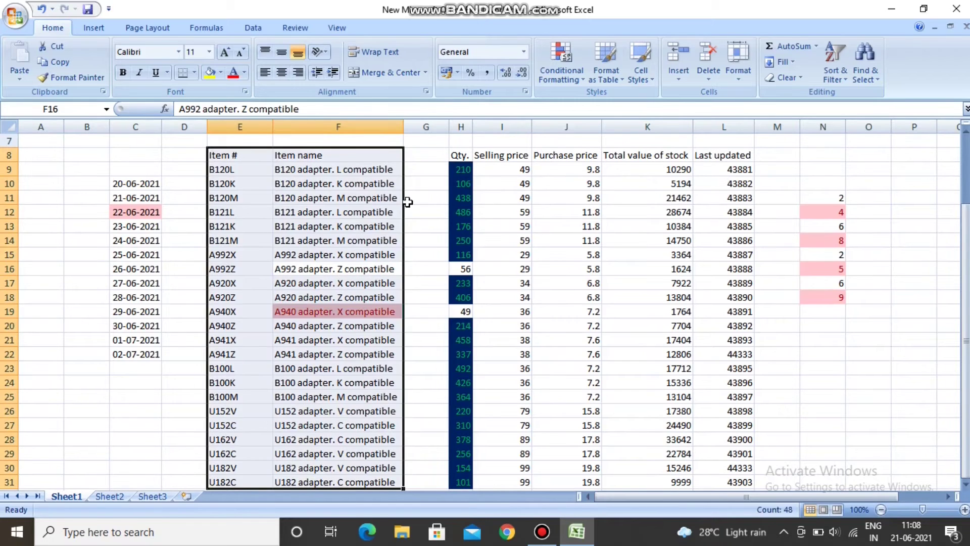
click(116, 156)
key(ctrl+a)
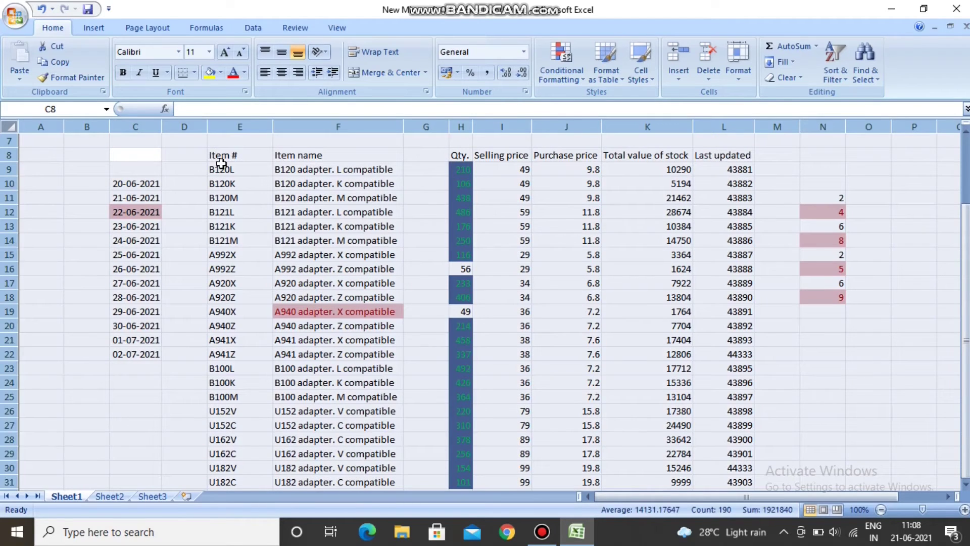
click(784, 78)
click(809, 110)
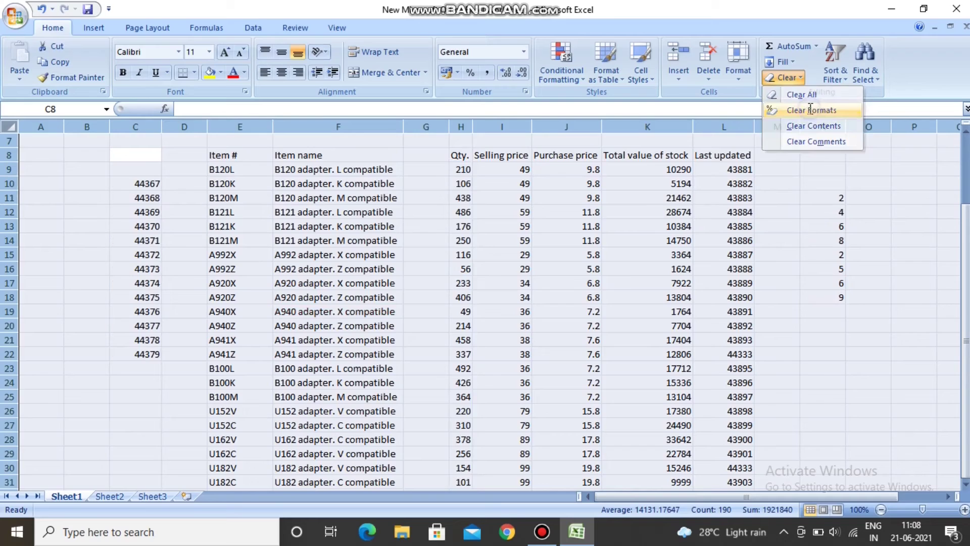
Select the quantity cells H9 to H13
click(567, 283)
click(462, 172)
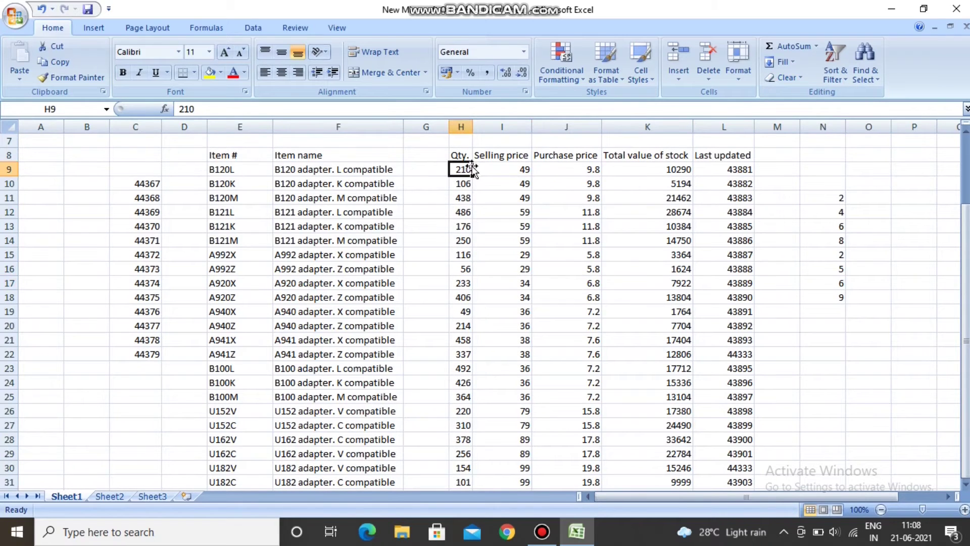
drag(461, 169, 464, 226)
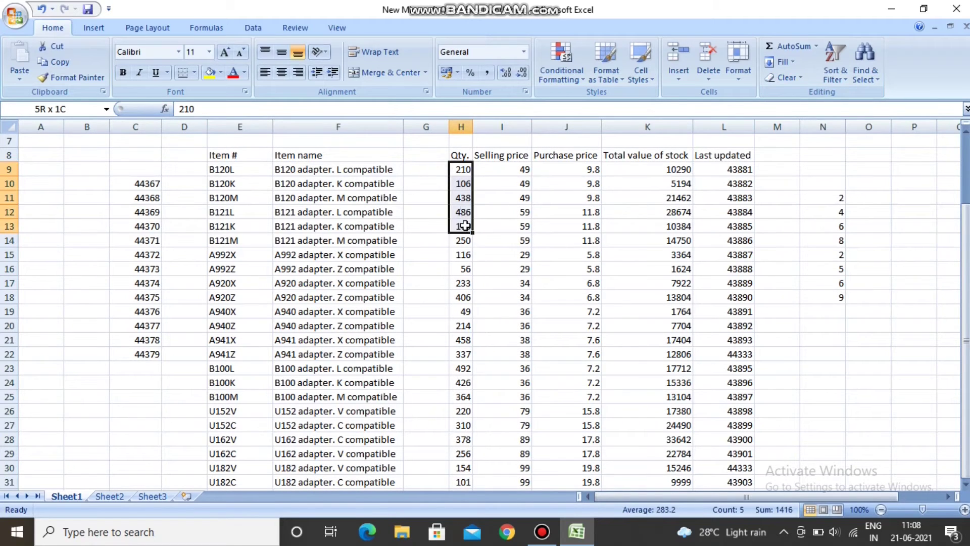
drag(510, 184, 523, 281)
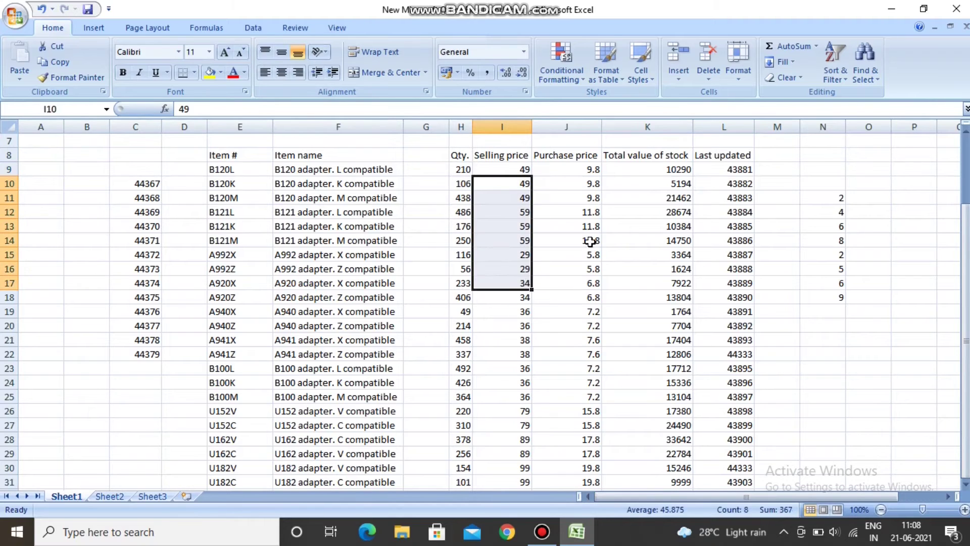
drag(585, 244, 586, 310)
drag(511, 197, 515, 279)
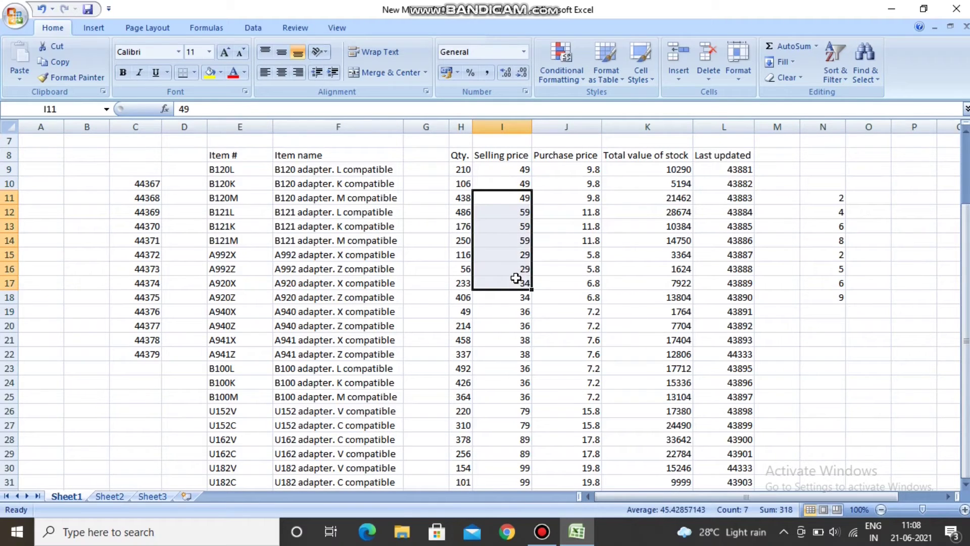
click(560, 79)
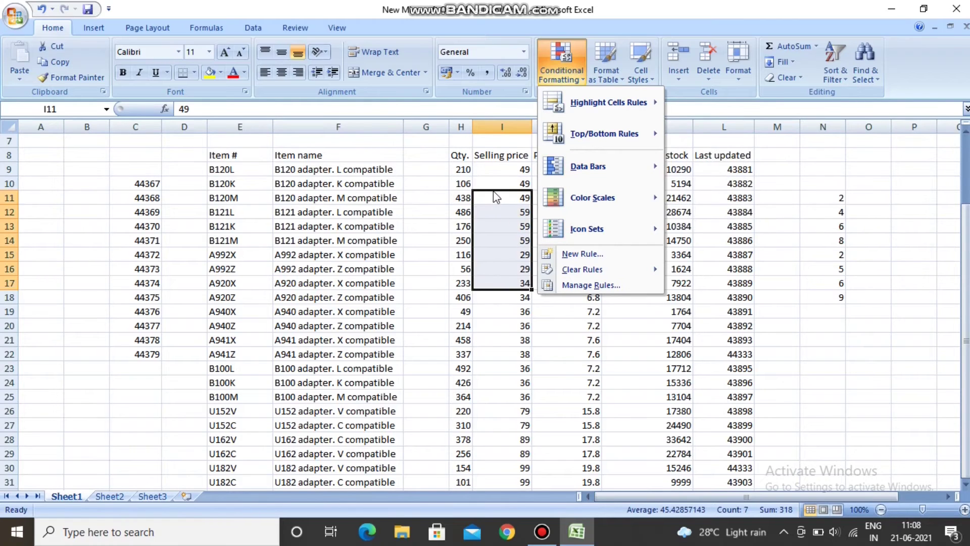
click(496, 175)
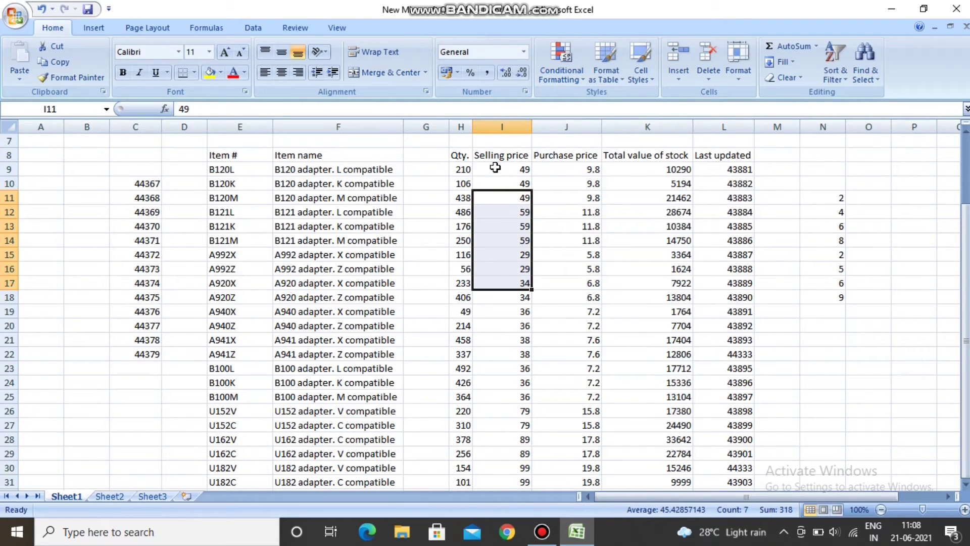
click(498, 172)
drag(497, 176, 497, 182)
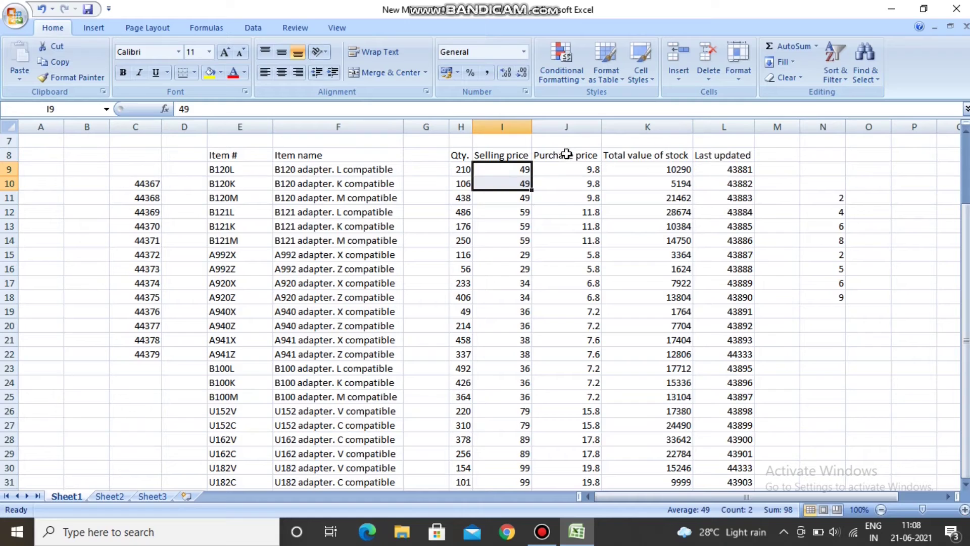
drag(566, 171, 580, 350)
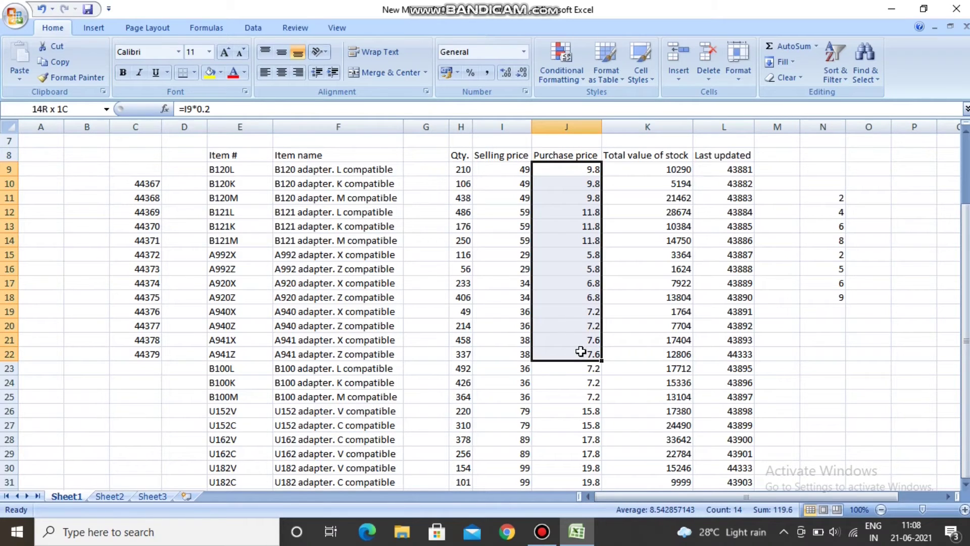
Apply Red Data Bar gradient fill to the Purchase prices J9:J31
mouse_move(580, 351)
mouse_down()
mouse_move(591, 498)
mouse_move(588, 426)
mouse_up()
scroll(536, 212, up, 3)
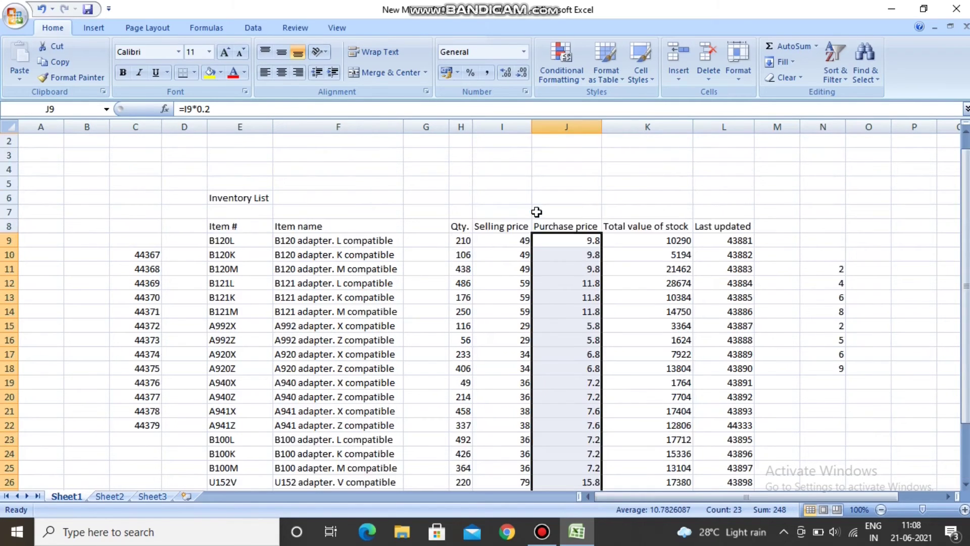
scroll(536, 212, up, 1)
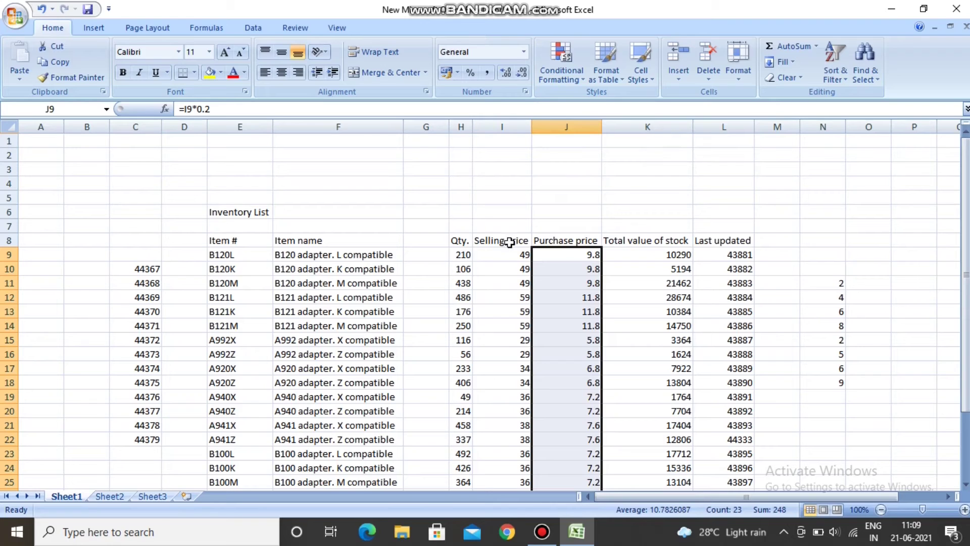
click(576, 80)
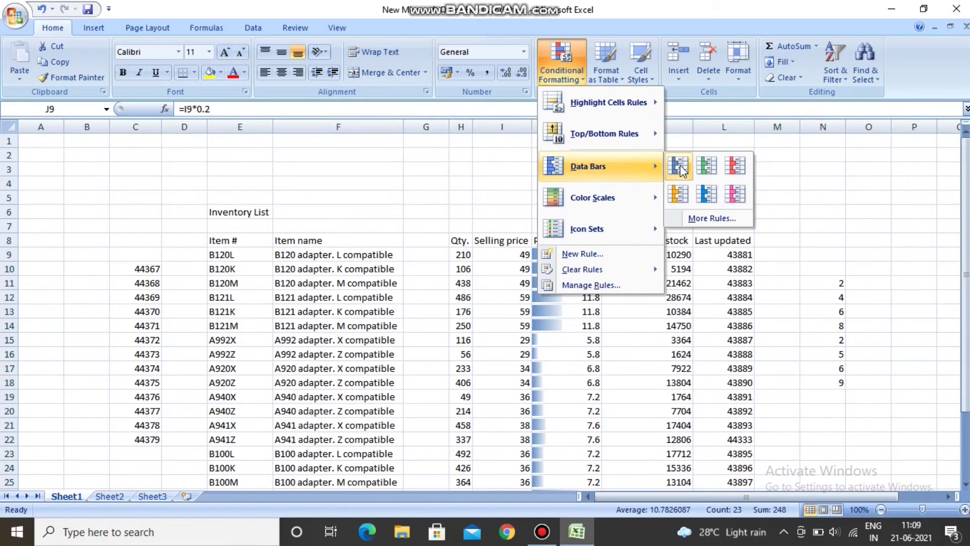
mouse_move(588, 166)
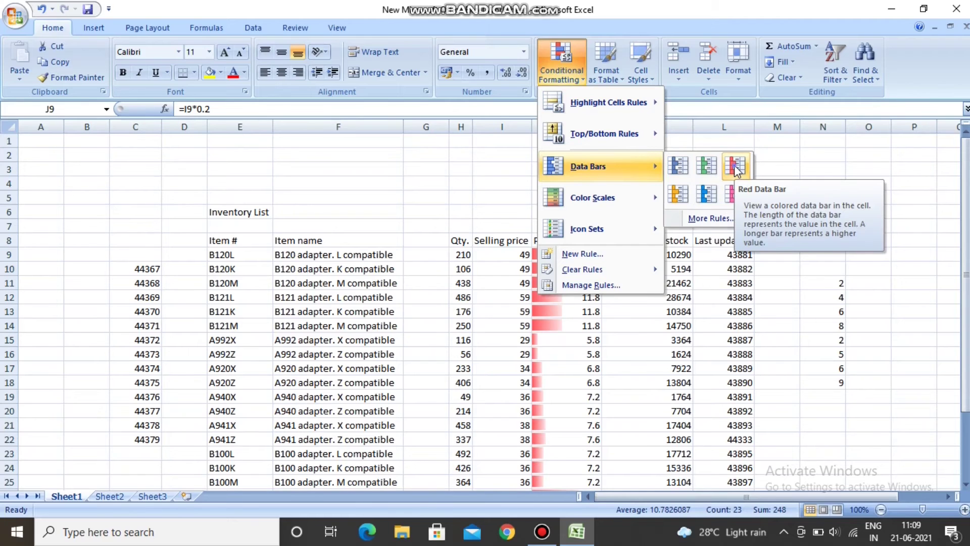
click(735, 167)
click(682, 293)
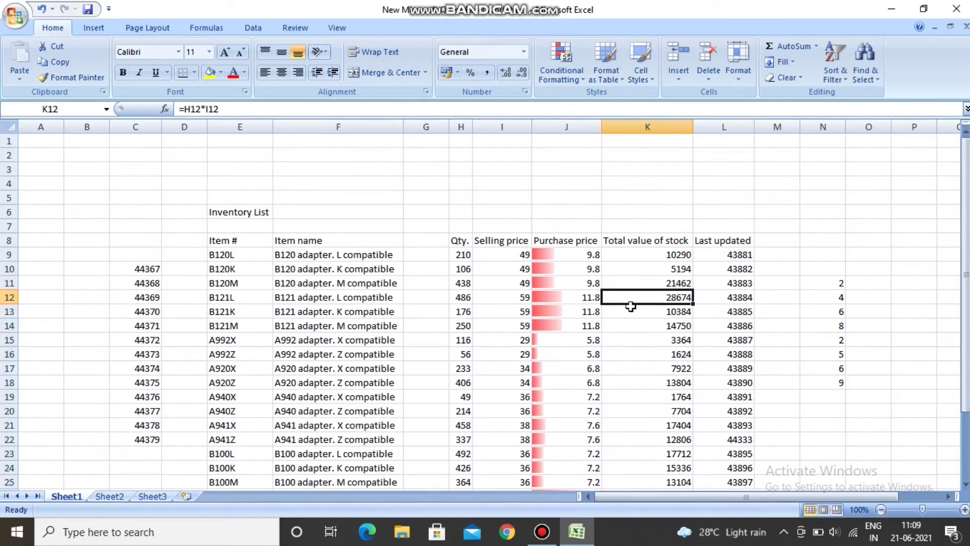
click(567, 299)
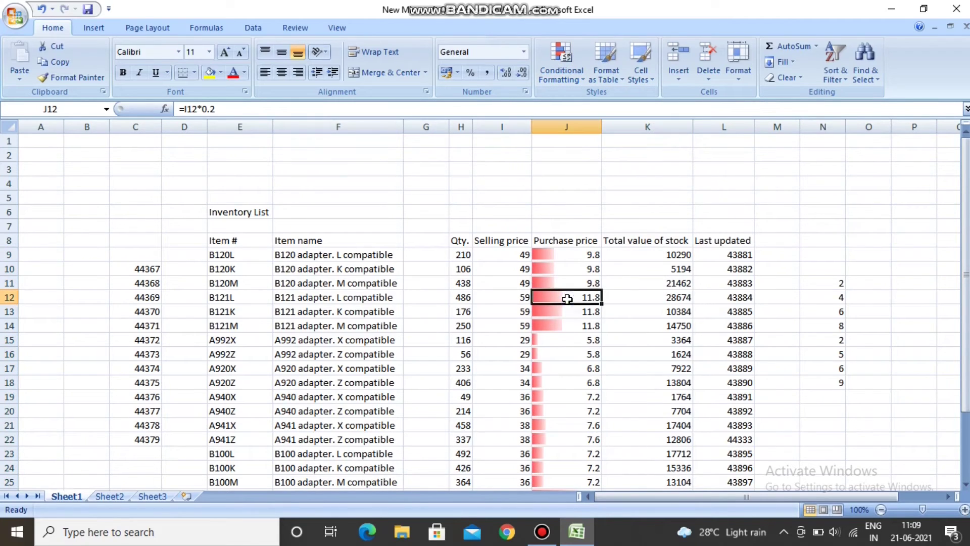
click(591, 310)
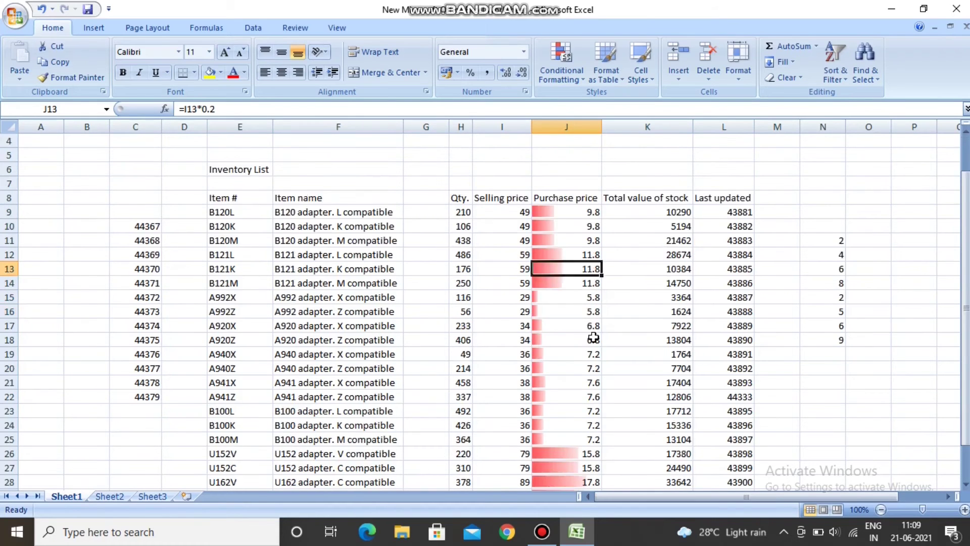
scroll(589, 335, down, 4)
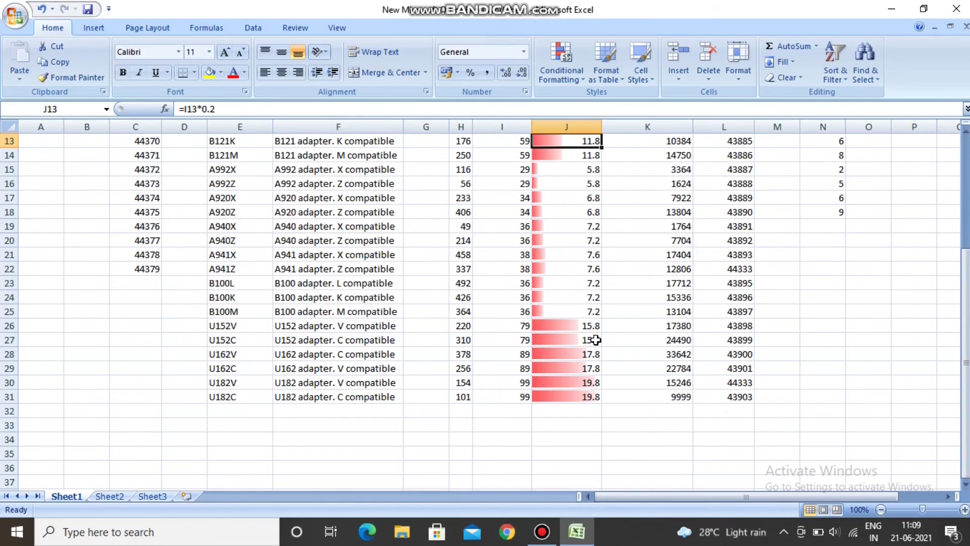
click(563, 398)
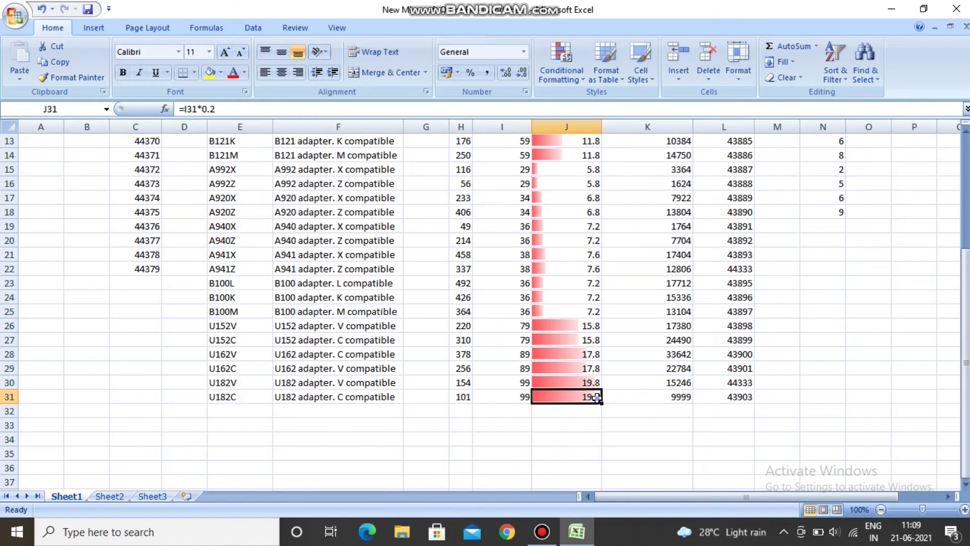
drag(596, 397, 565, 132)
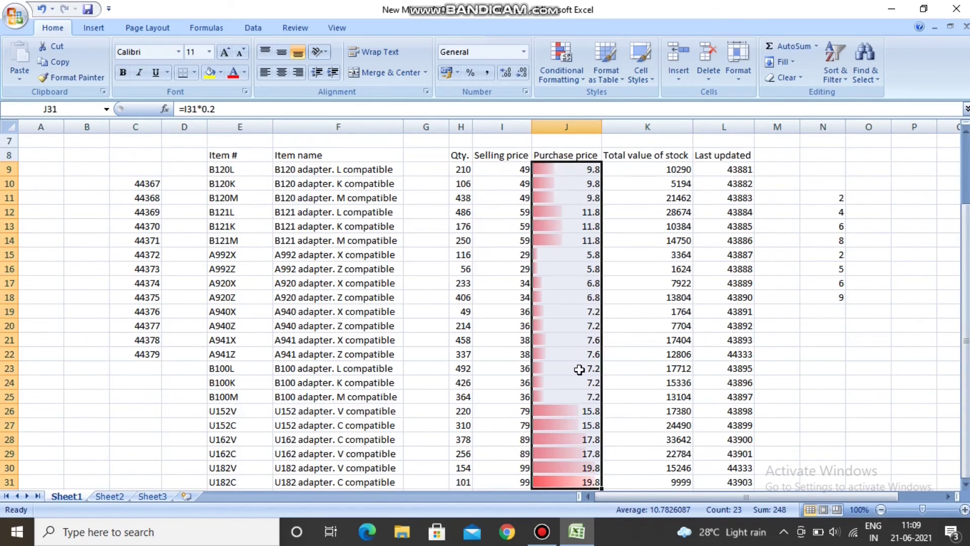
scroll(582, 369, down, 4)
click(565, 351)
scroll(585, 271, up, 2)
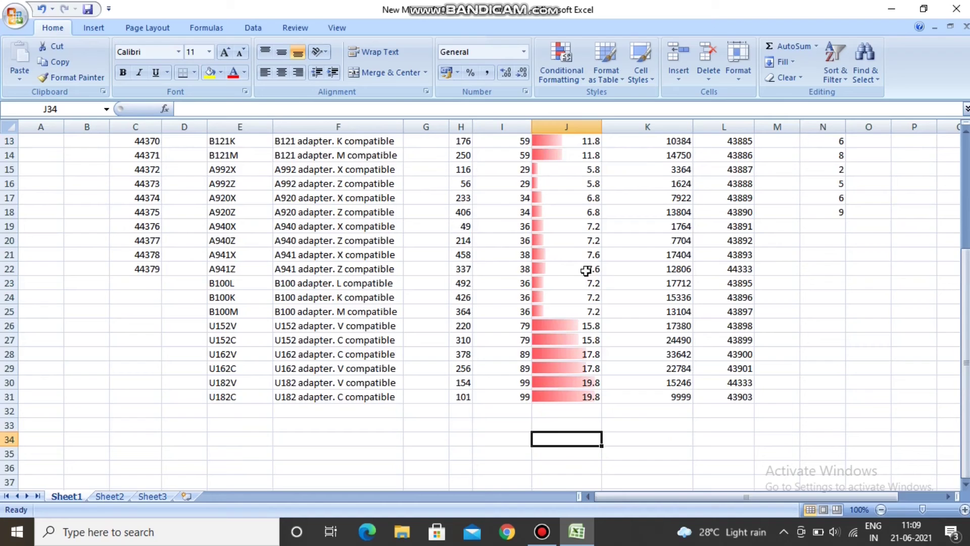
click(563, 258)
click(562, 227)
click(569, 174)
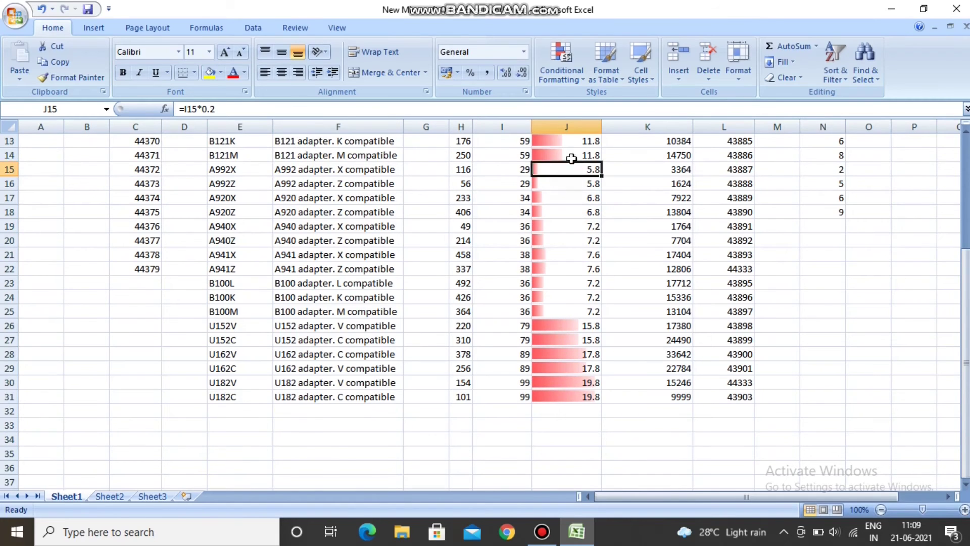
click(571, 159)
scroll(591, 283, up, 3)
click(621, 273)
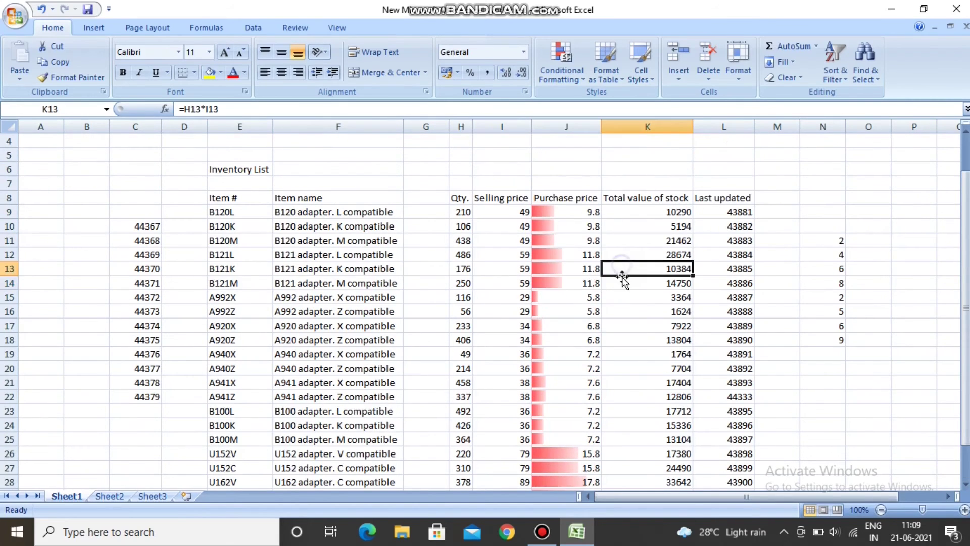
scroll(622, 277, down, 3)
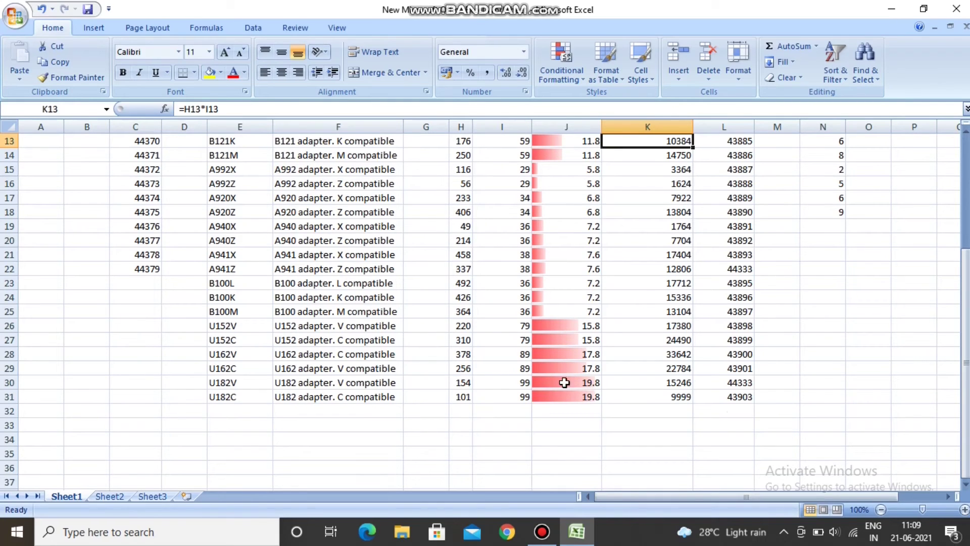
click(590, 397)
click(591, 383)
click(590, 340)
scroll(600, 370, up, 2)
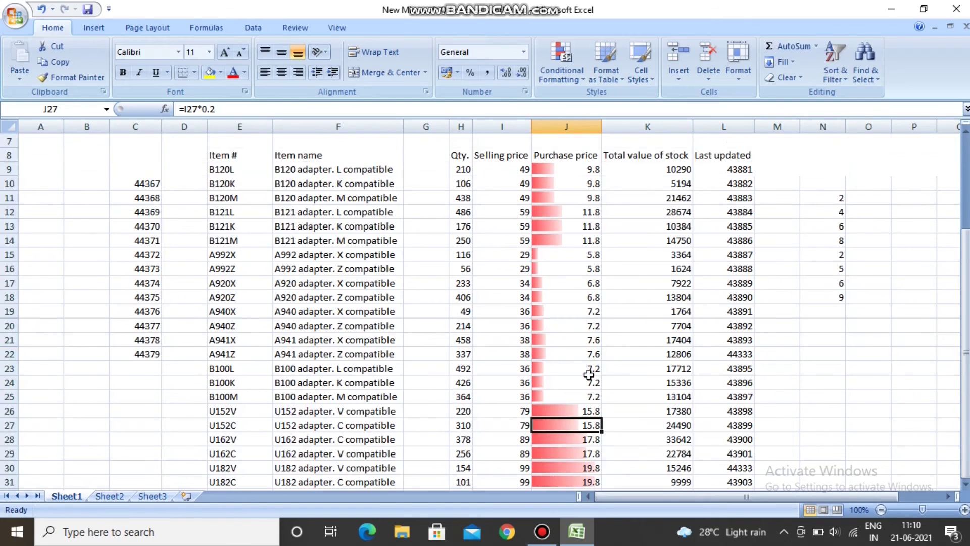
click(581, 225)
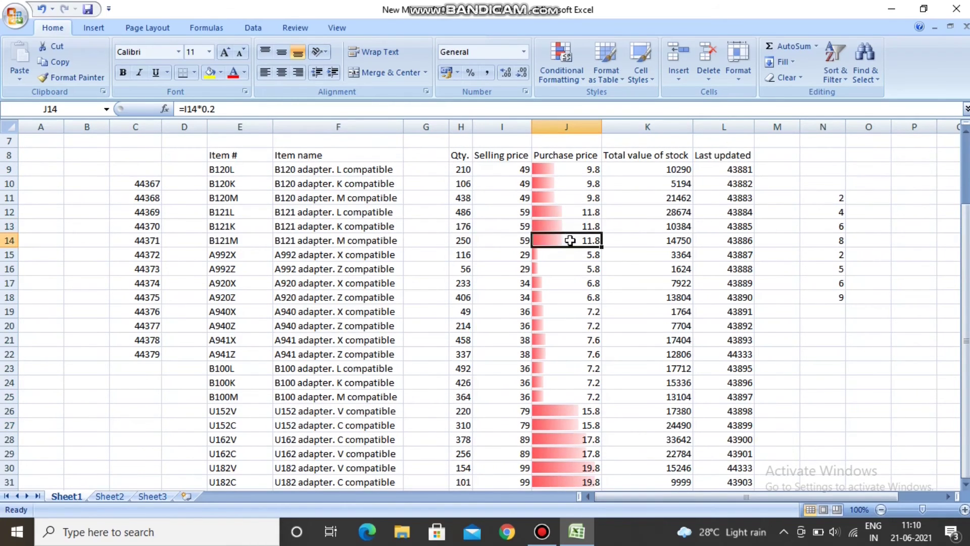
scroll(569, 240, down, 3)
click(580, 353)
click(580, 340)
scroll(579, 256, up, 5)
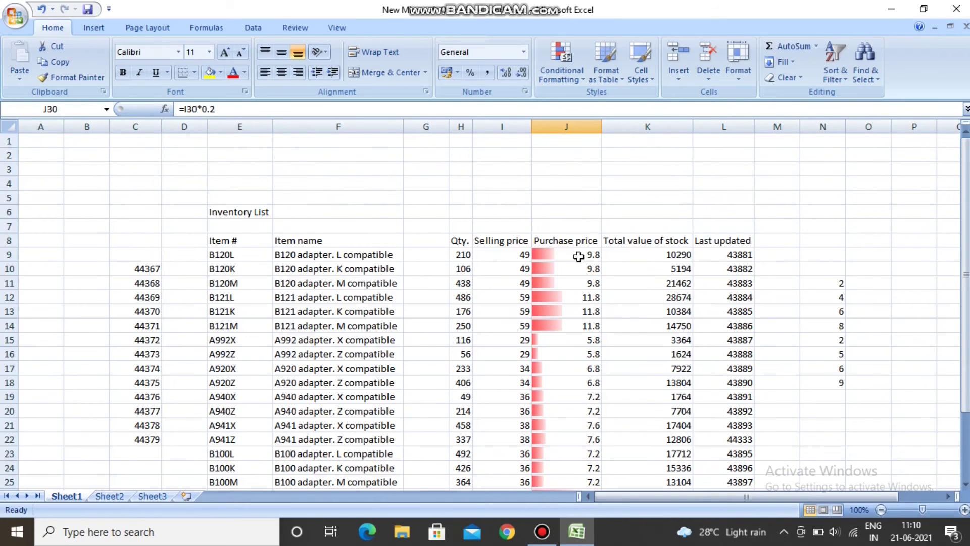
Select the Purchase prices J9:J31 and bring up the Color Scales choices
scroll(537, 386, down, 2)
click(565, 354)
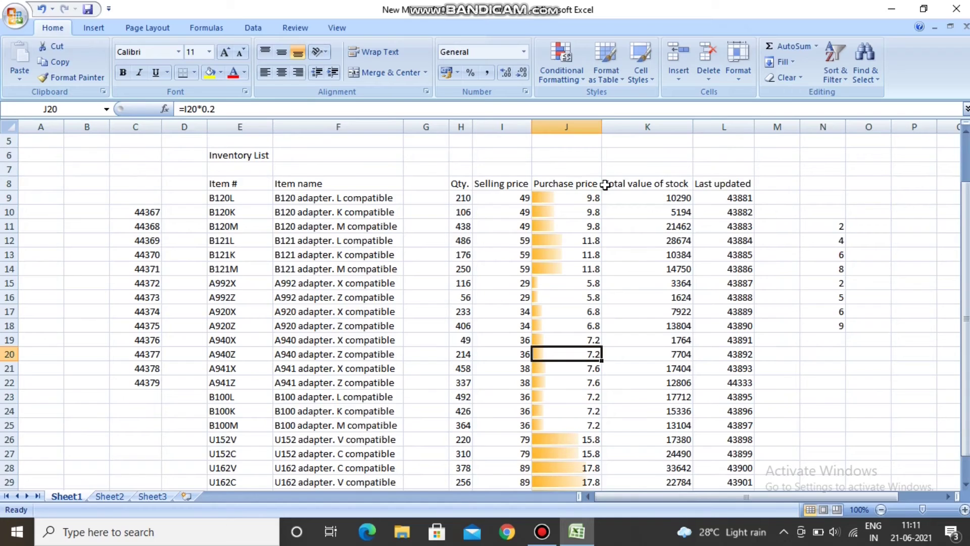
drag(566, 200, 559, 346)
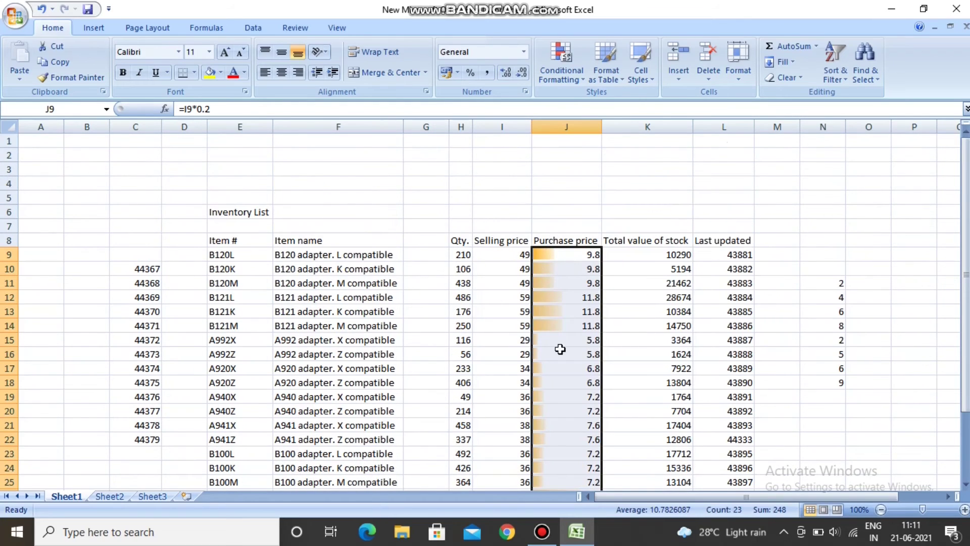
scroll(556, 187, up, 2)
click(567, 74)
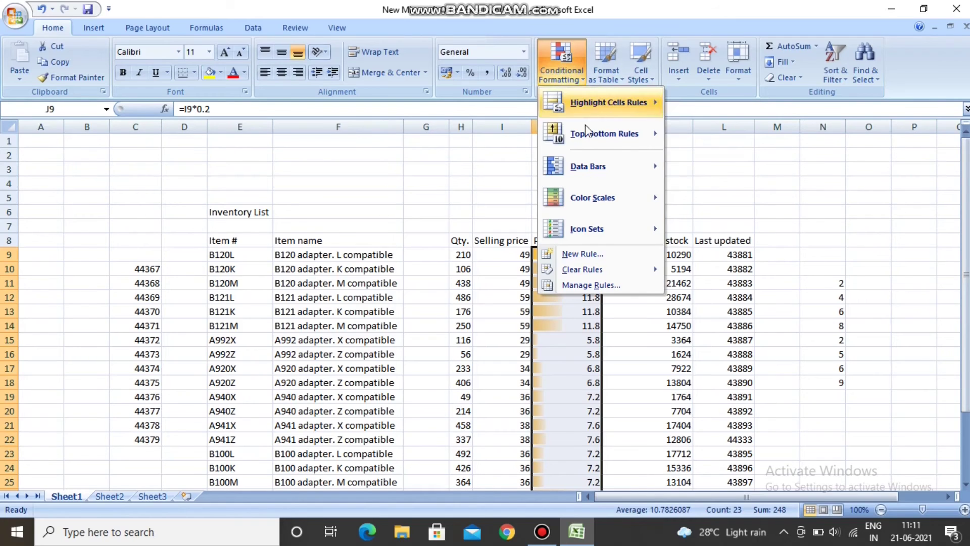
mouse_move(592, 197)
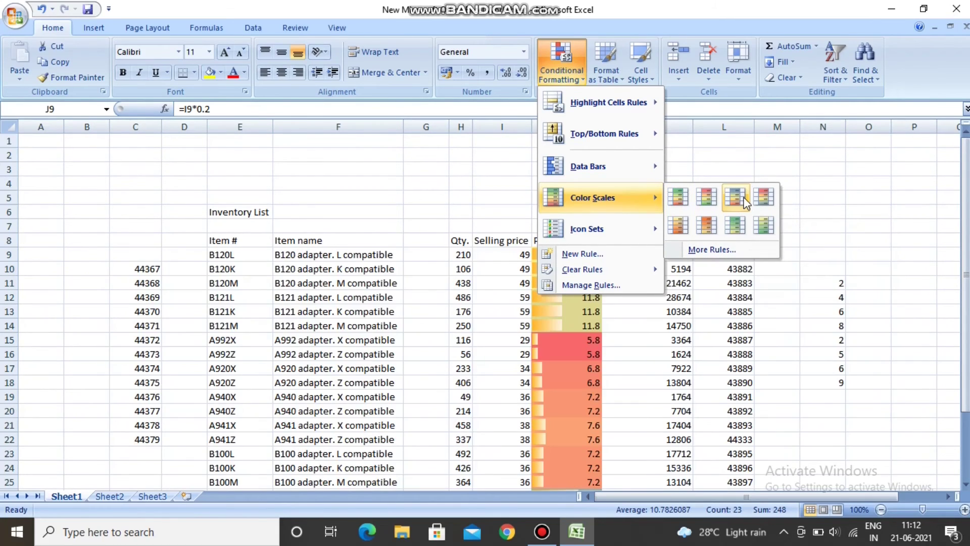
Apply the red-yellow colour scale to the Purchase price cells and deselect to view it
click(743, 200)
click(681, 267)
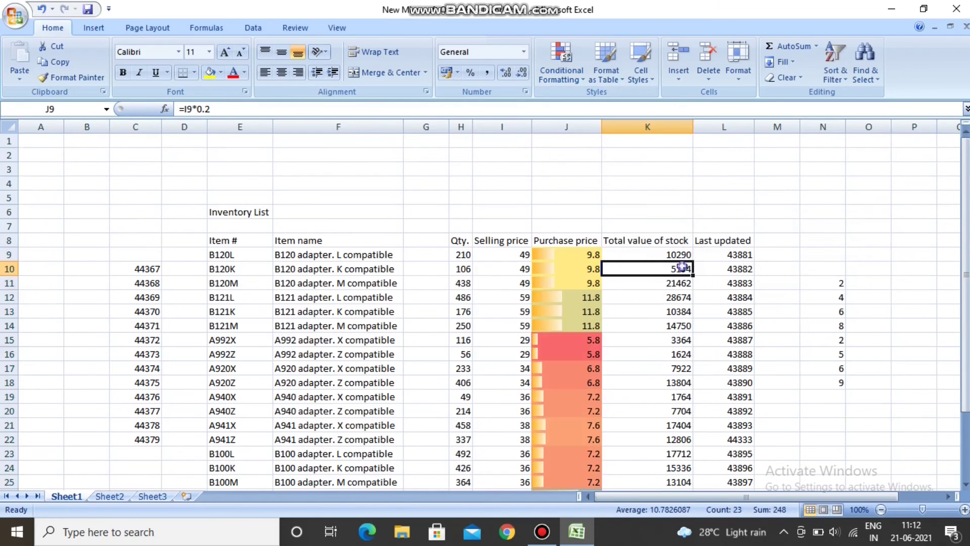
scroll(839, 313, down, 2)
click(779, 353)
scroll(660, 368, down, 3)
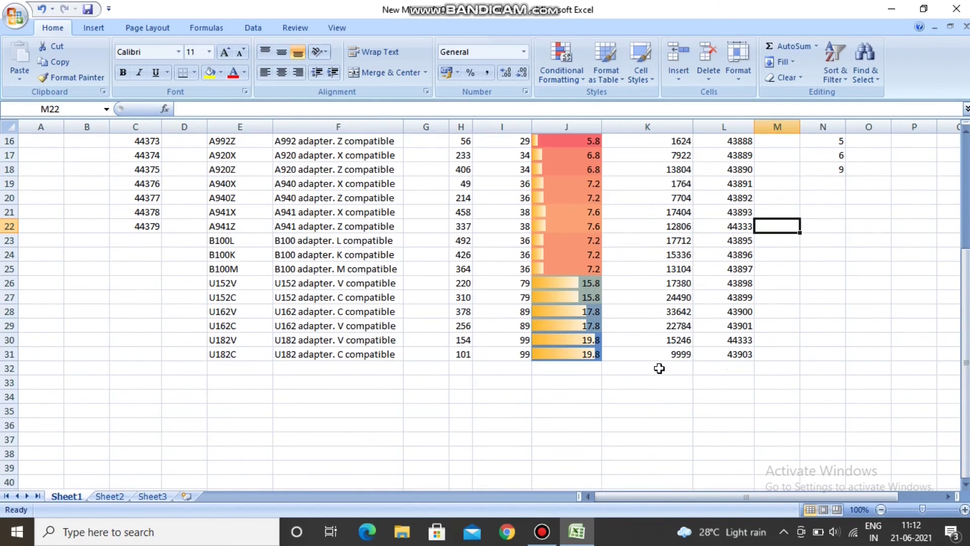
Inspect the highest shaded purchase prices, 15.8 to 19.8, in J26 through J31
click(586, 353)
click(570, 340)
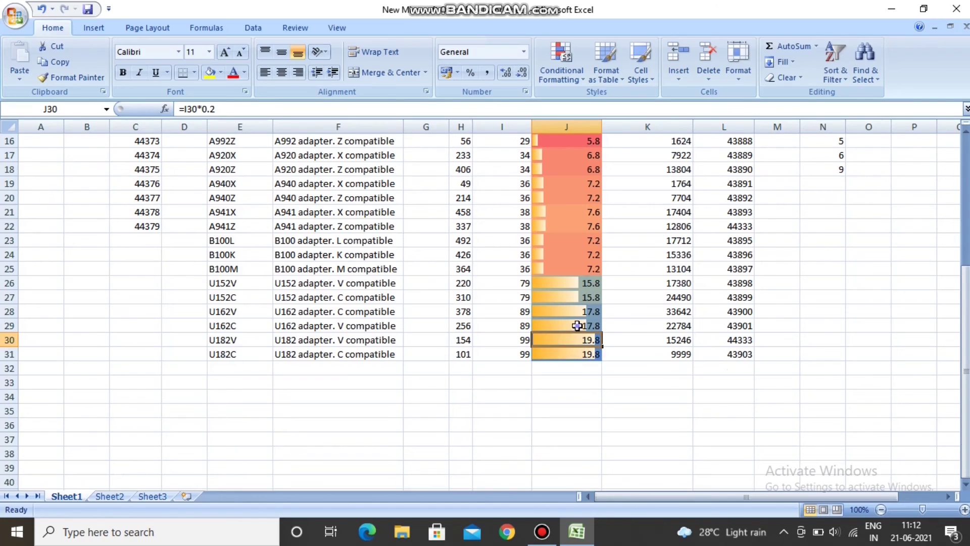
click(577, 326)
click(575, 311)
click(575, 284)
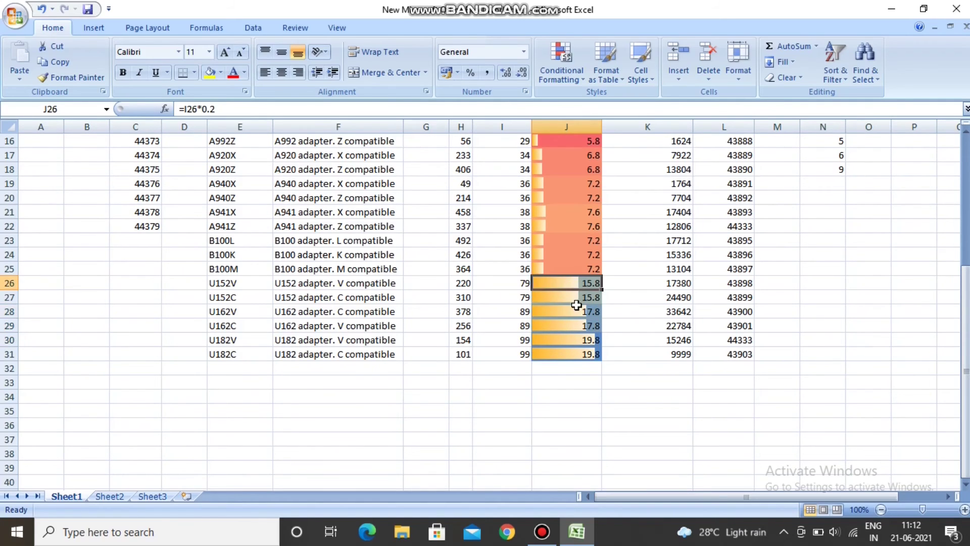
click(576, 308)
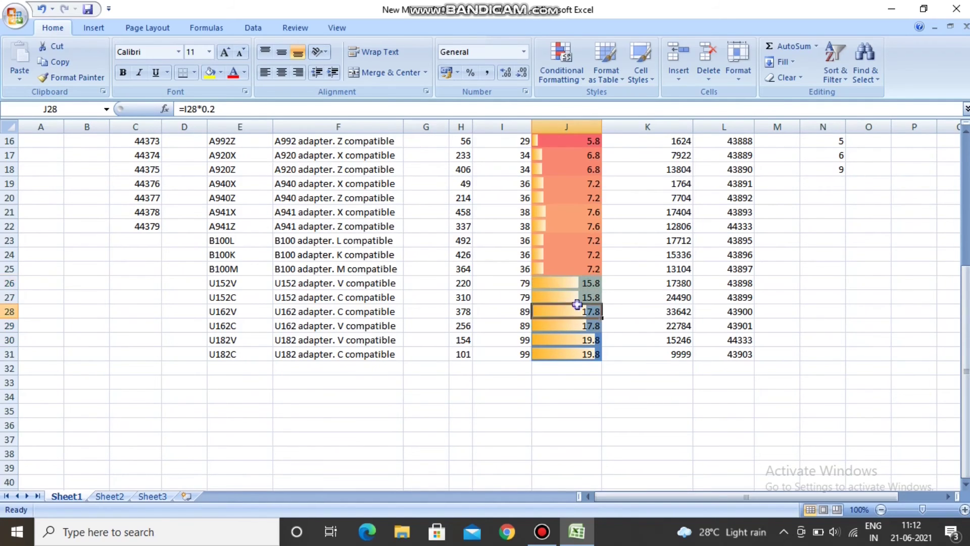
click(577, 356)
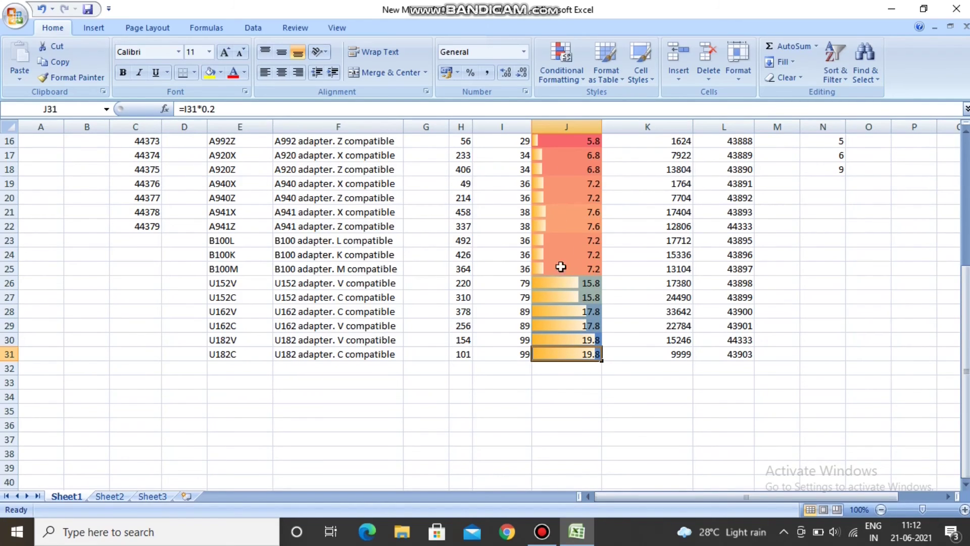
click(568, 337)
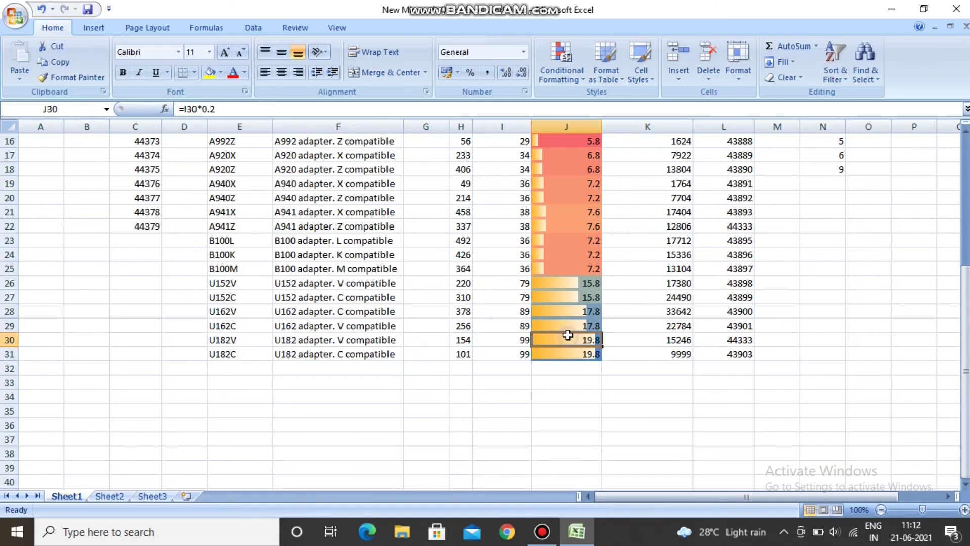
click(573, 325)
click(576, 311)
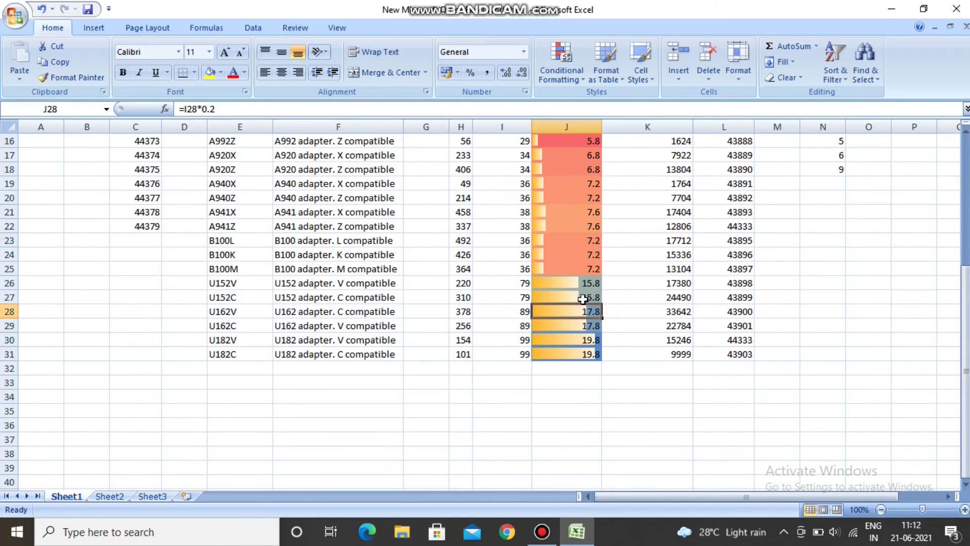
Check the lowest prices (5.8 in J15, 11.8 in J14), row F31:K31 and K24's stock value
scroll(581, 285, up, 1)
scroll(586, 281, up, 2)
click(581, 255)
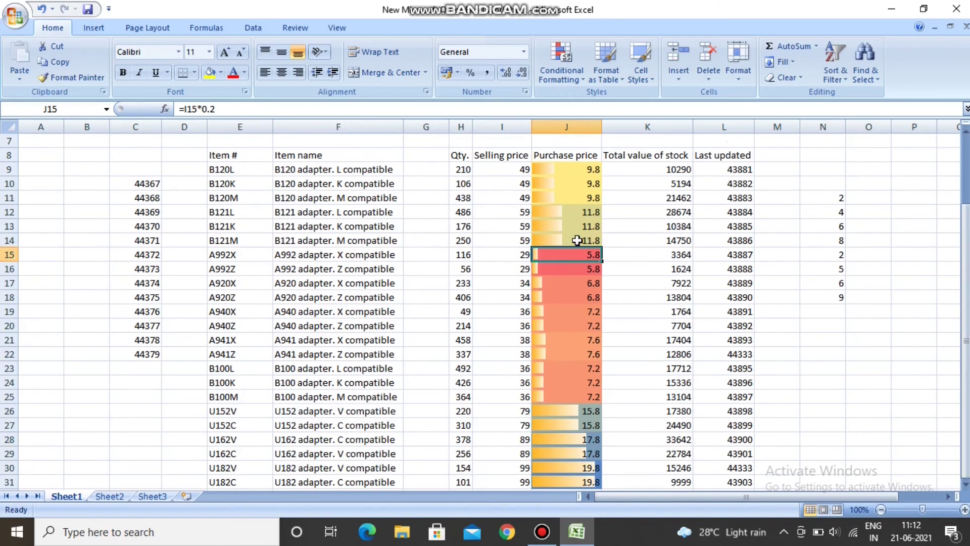
click(577, 239)
scroll(336, 383, down, 2)
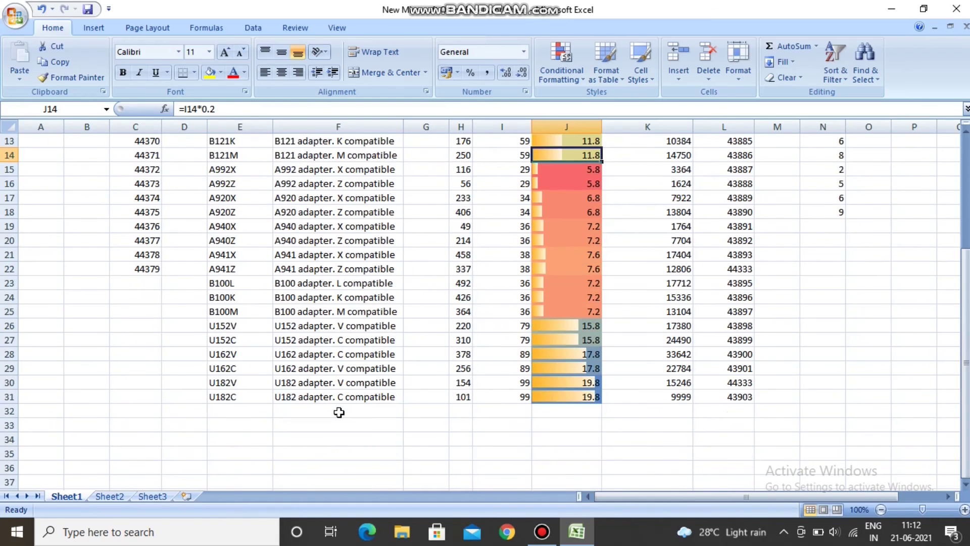
mouse_move(355, 397)
mouse_down()
mouse_move(639, 397)
mouse_move(657, 383)
mouse_up()
click(665, 299)
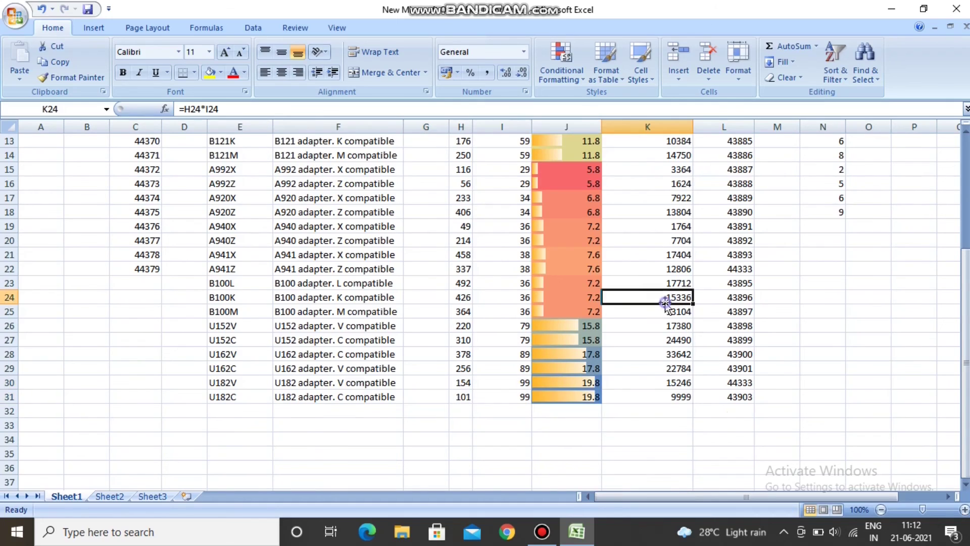
scroll(606, 334, up, 3)
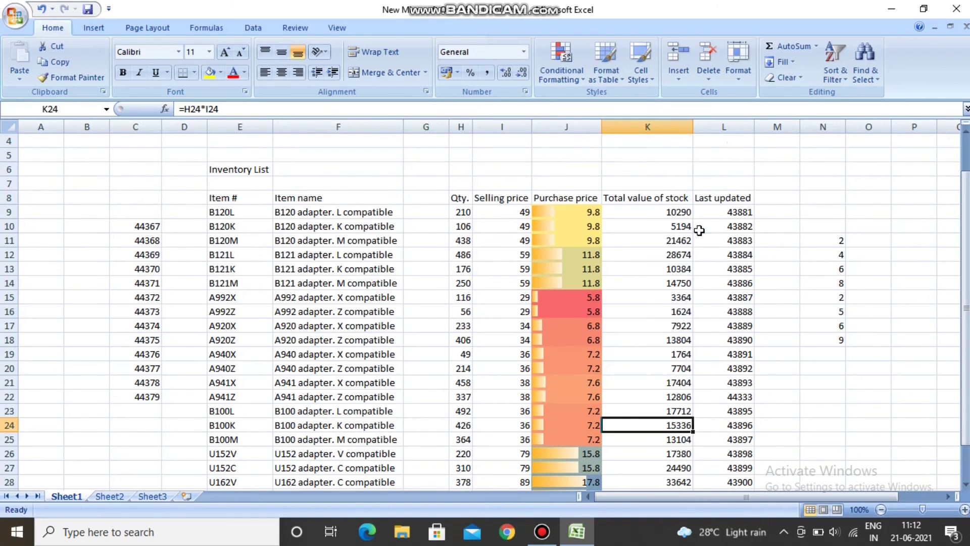